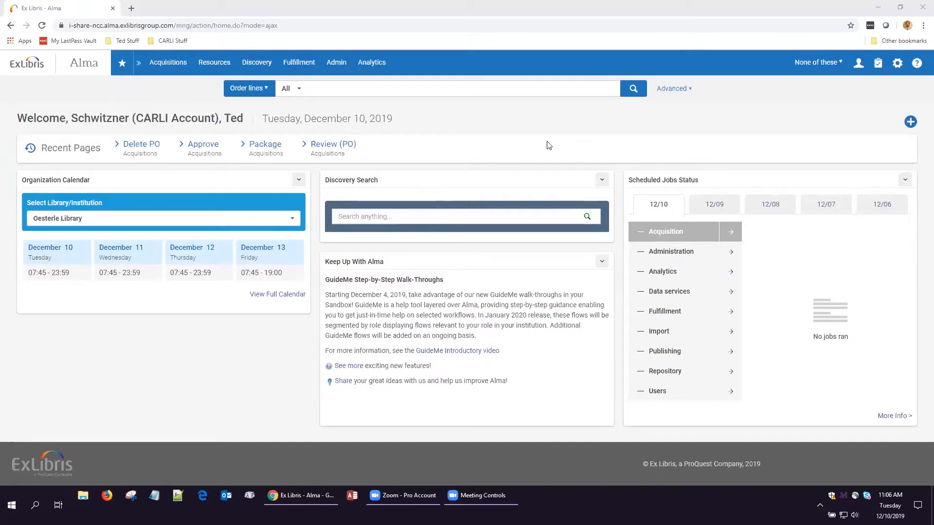
Open Design Analytics from Alma and go to the Analytics catalog with its folder tree displayed.
left_click(379, 65)
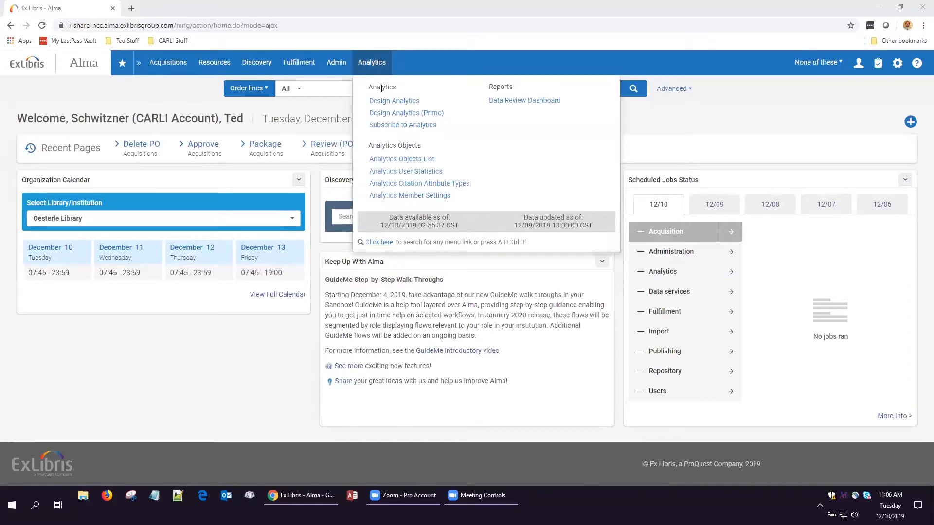
left_click(389, 102)
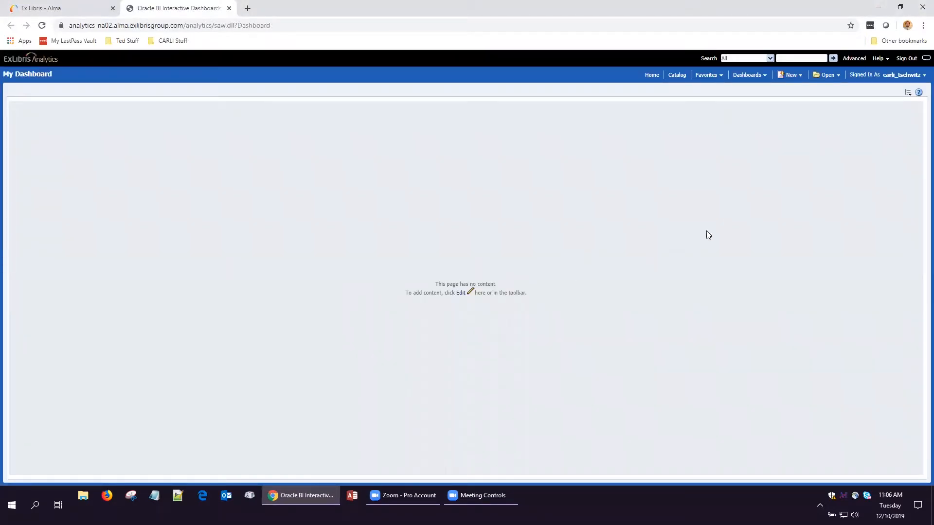
left_click(678, 76)
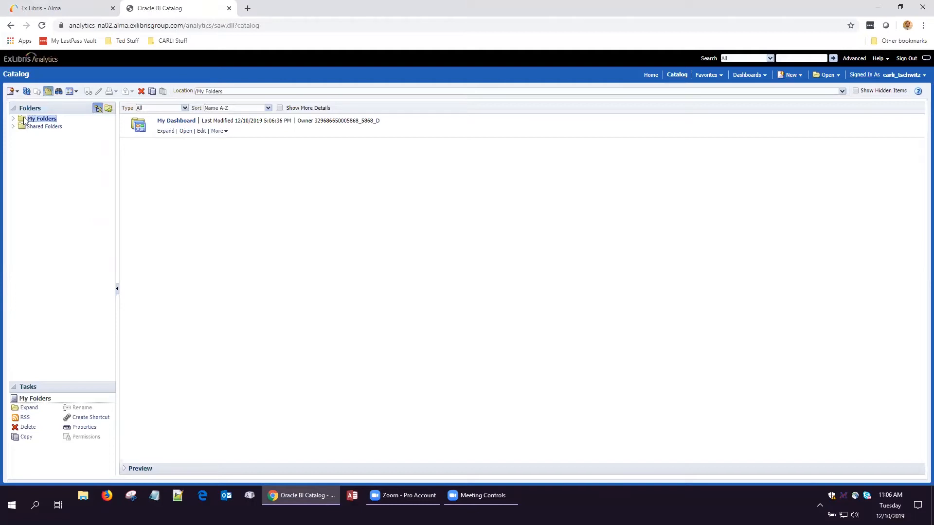
left_click(99, 109)
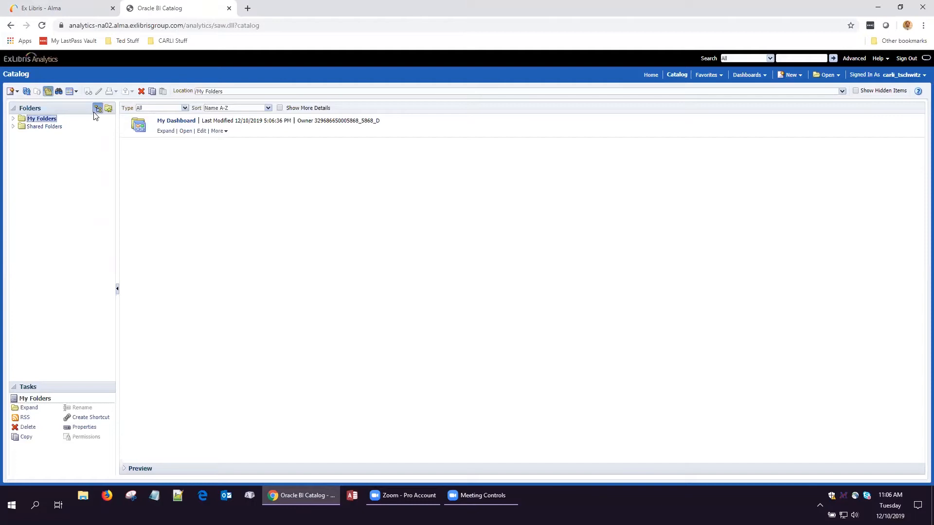
Expand Shared Folders and the North Central College (NCC) folder, and view the contents of its Reports folder.
left_click(13, 127)
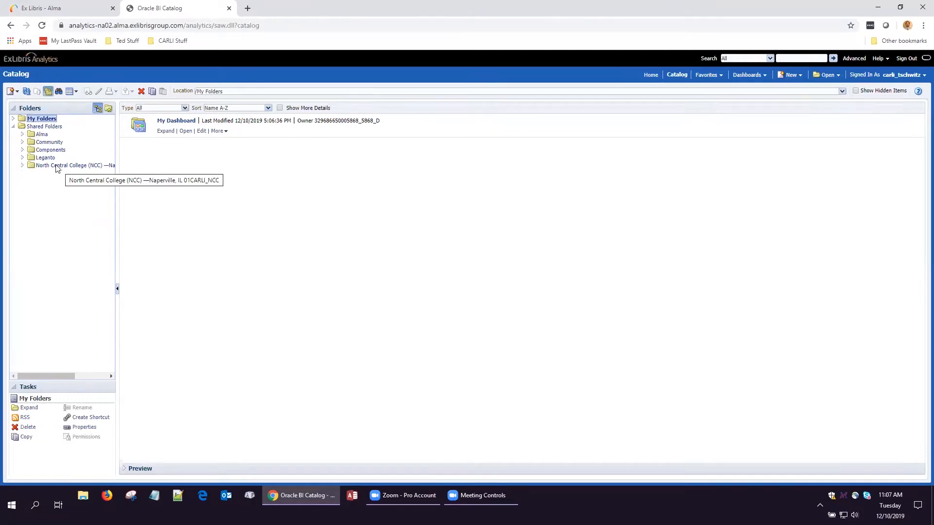
left_click(22, 165)
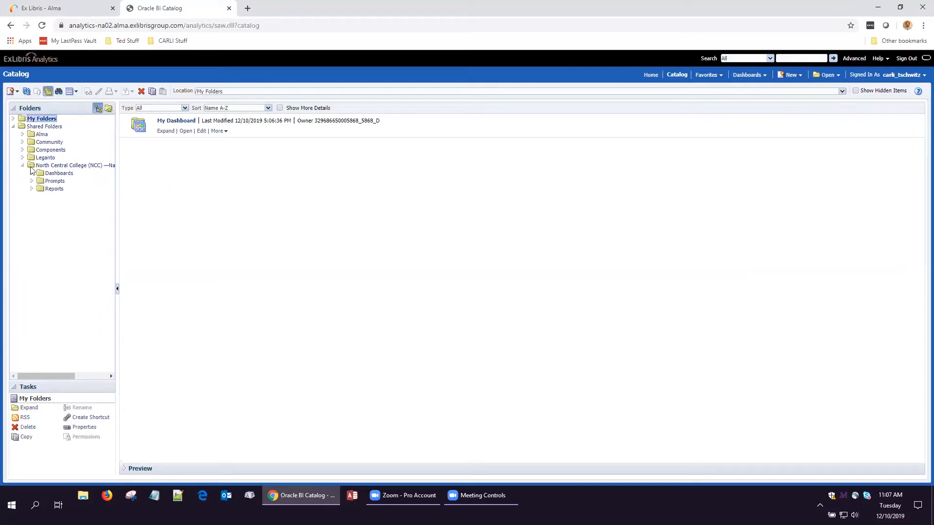
left_click(72, 166)
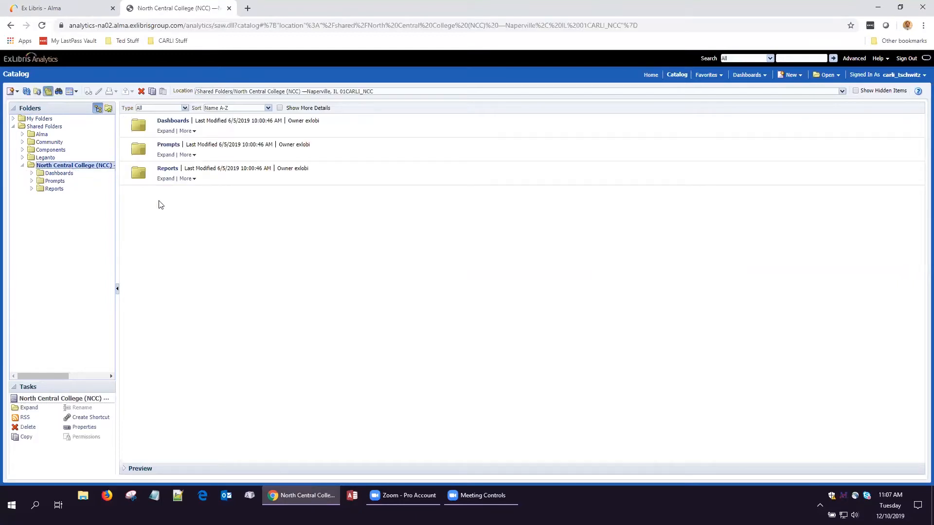
left_click(55, 190)
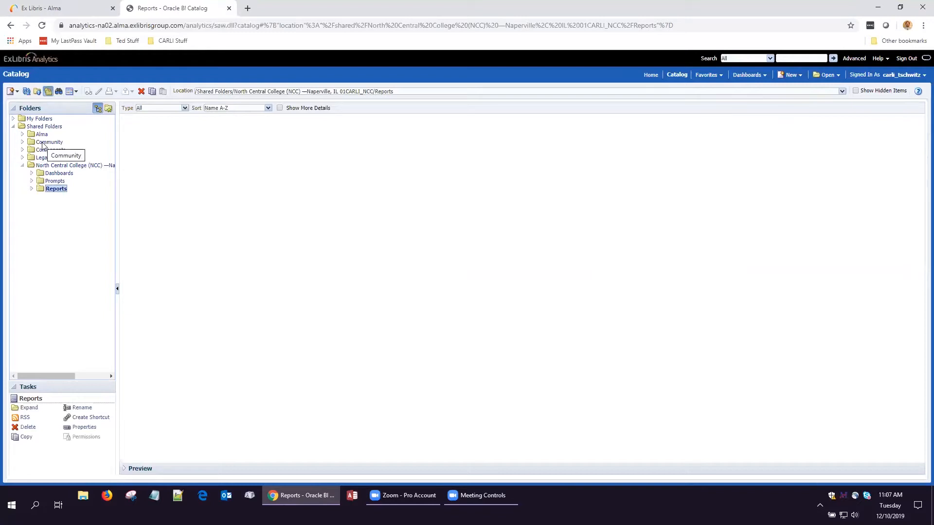
Browse the Community reports to the Consortia folder for CARLI and open CARLI-Created Reports.
left_click(23, 142)
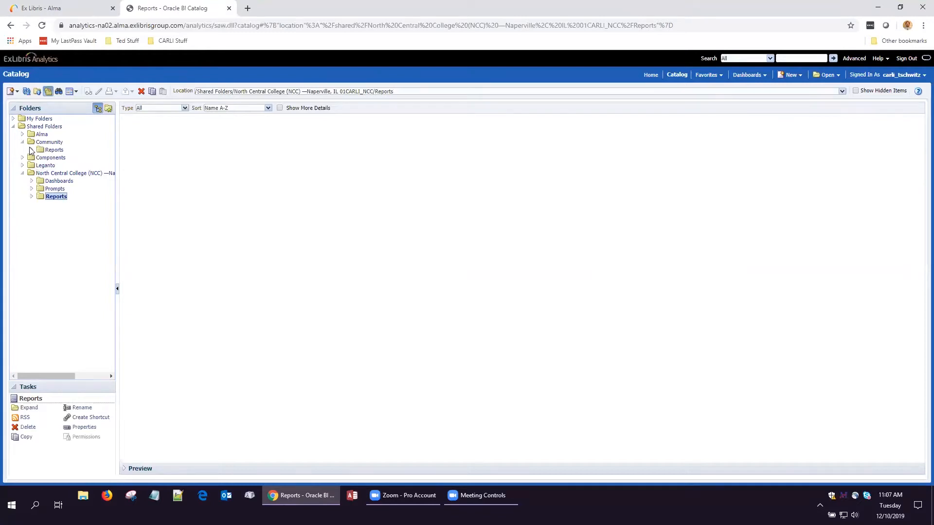
left_click(33, 150)
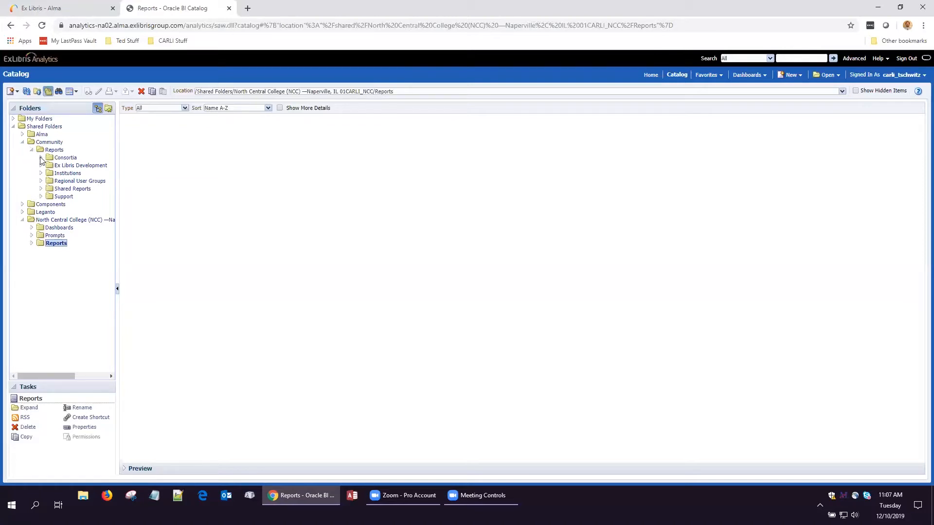
left_click(41, 158)
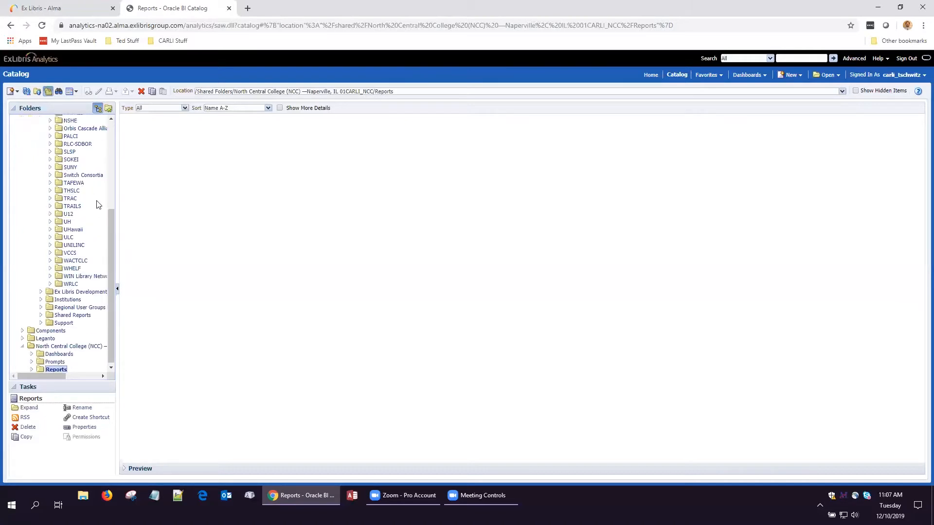
scroll(99, 205, "up", 3)
scroll(100, 231, "up", 2)
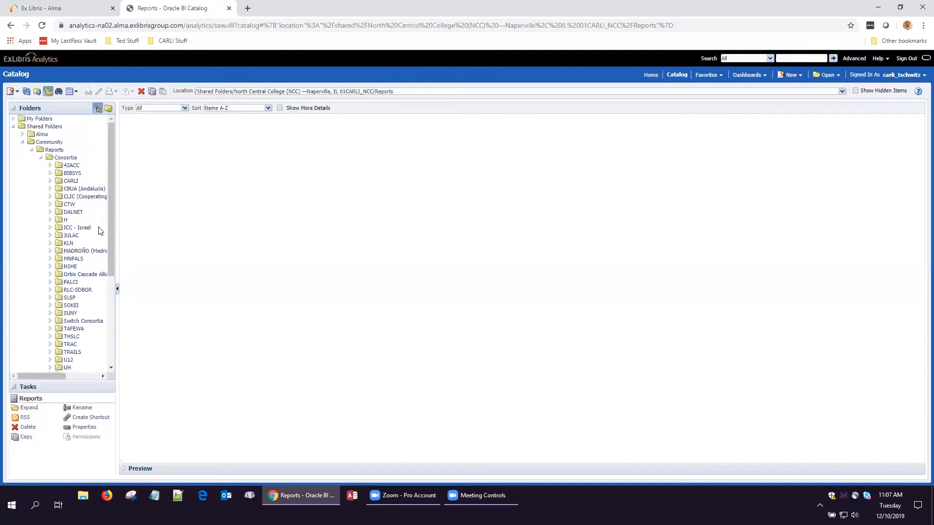
left_click(72, 183)
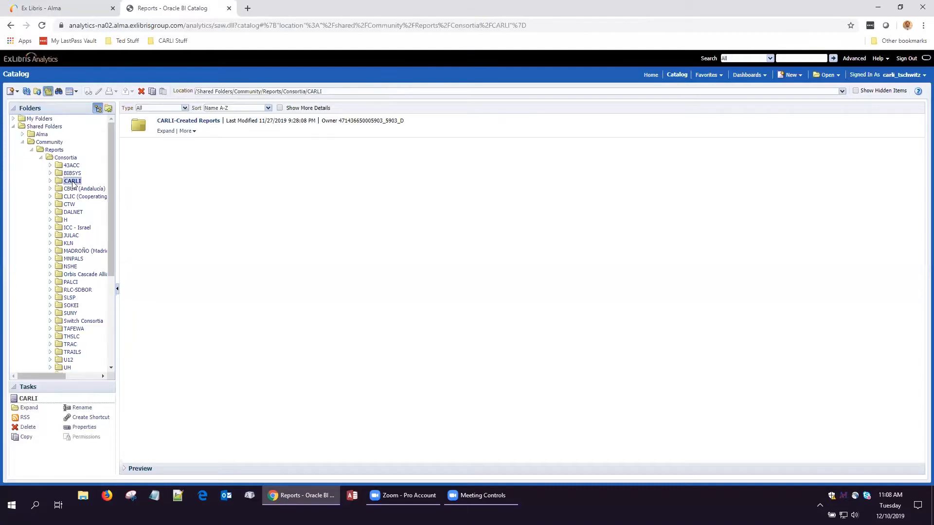
left_click(138, 128)
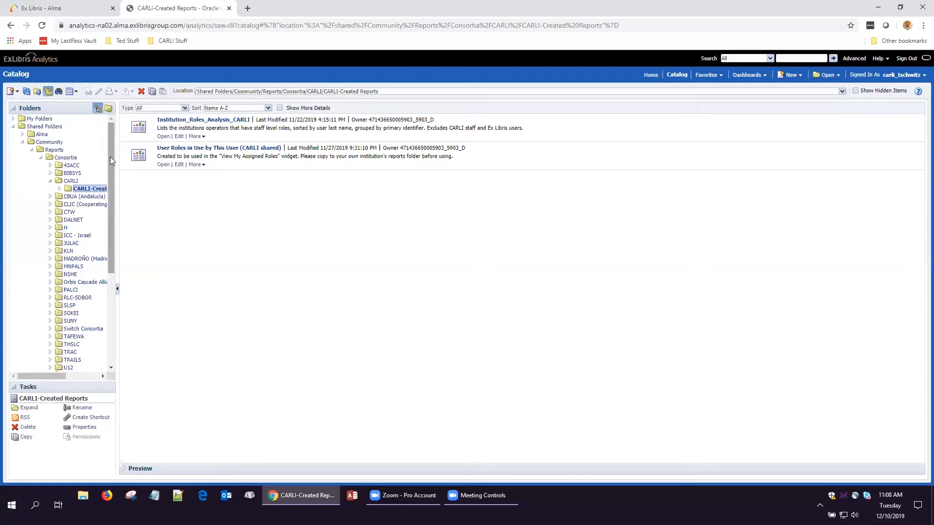
Copy the report "User Roles in Use by This User (CARLI shared)" from the CARLI-Created Reports folder.
left_click_drag(110, 157, 113, 261)
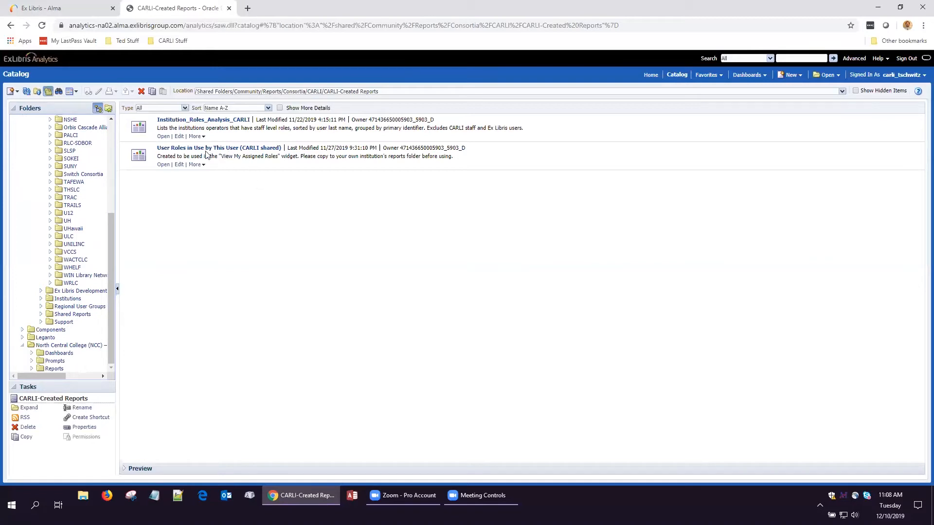
left_click(239, 150)
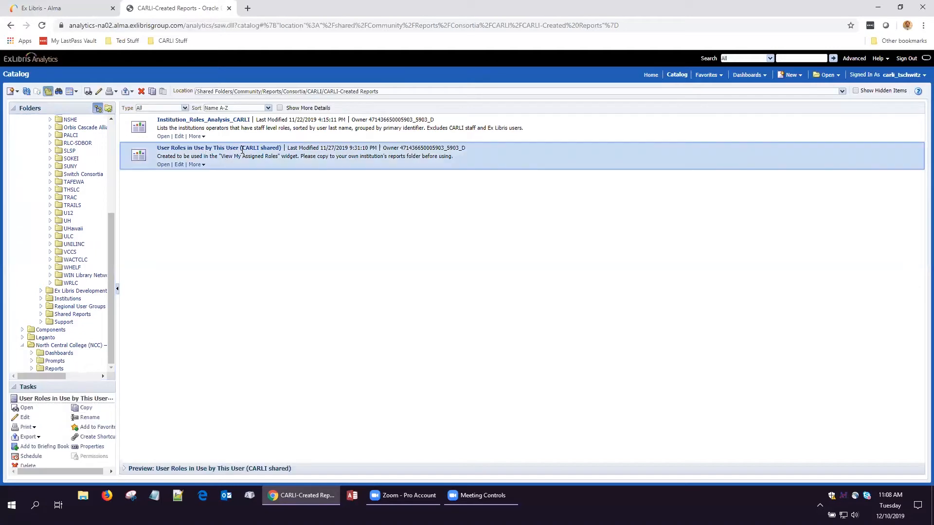
left_click(195, 165)
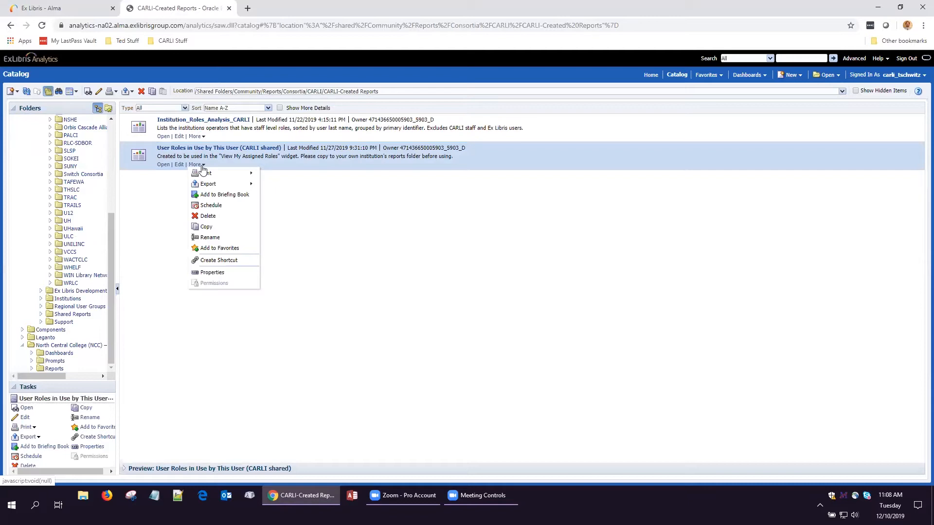
left_click(205, 228)
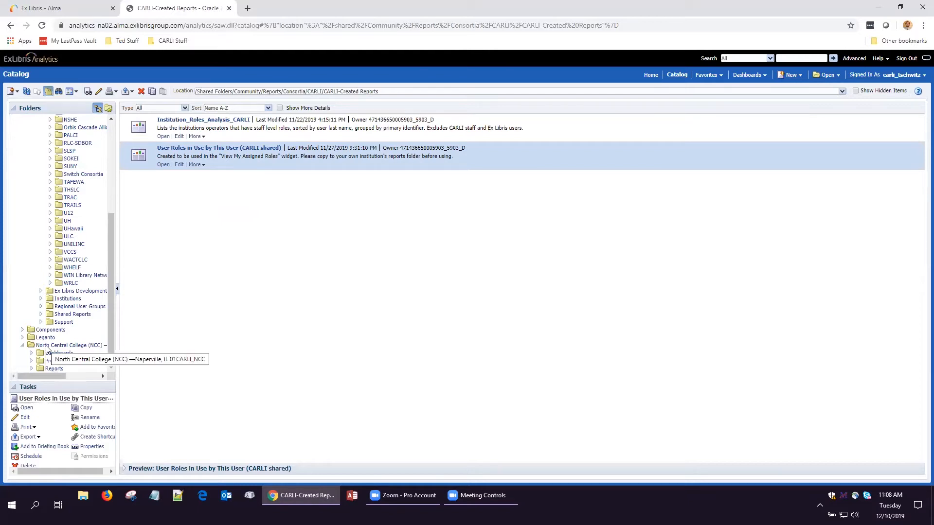
Paste the copied report into the Reports folder of North Central College (NCC).
left_click(52, 369)
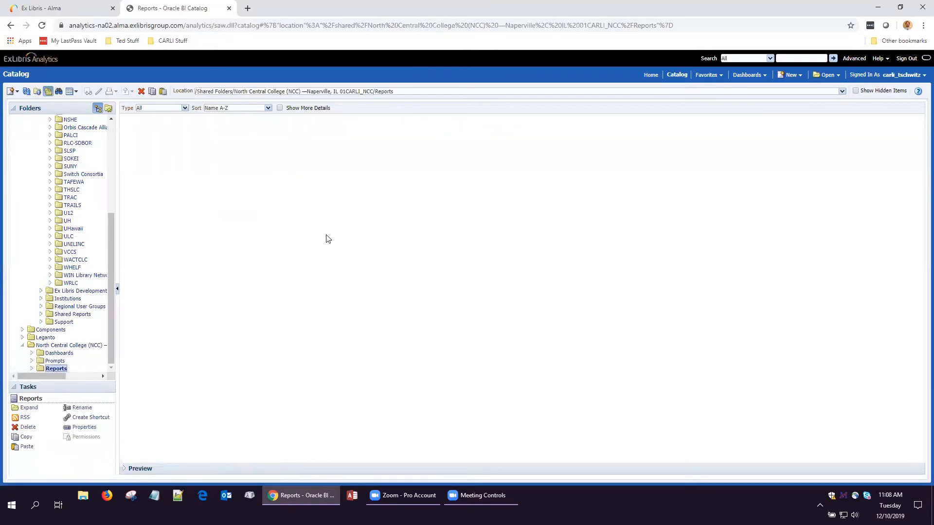
right_click(171, 139)
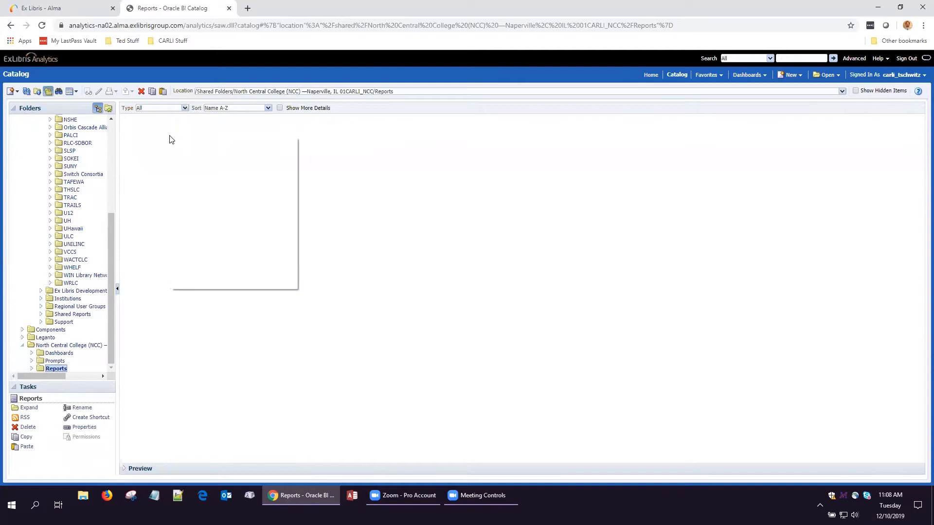
left_click(160, 134)
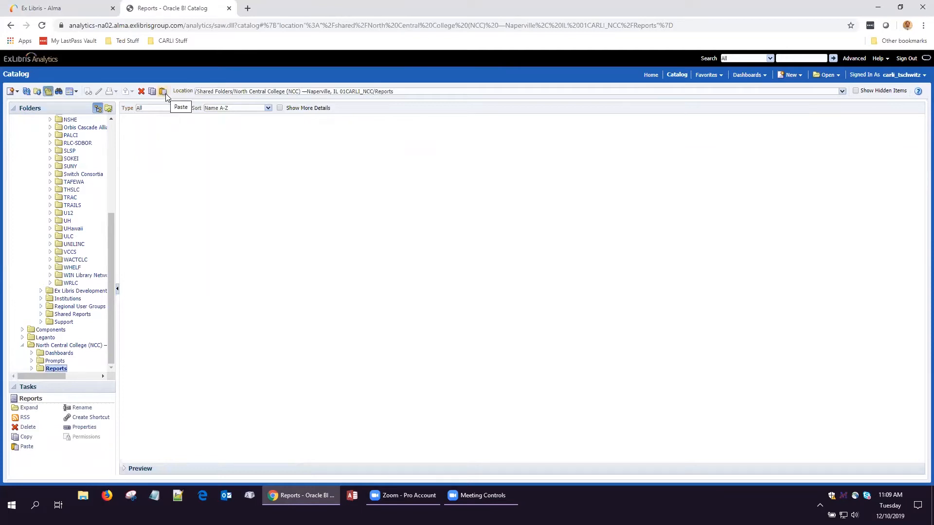
left_click(163, 93)
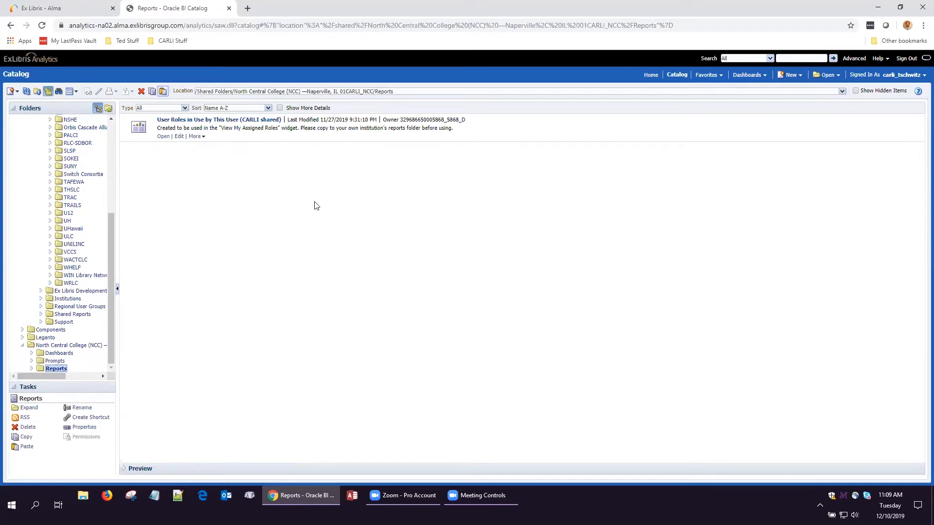
Open the pasted user roles report and review the role types, scopes, statuses and status dates listed for the account.
left_click(164, 137)
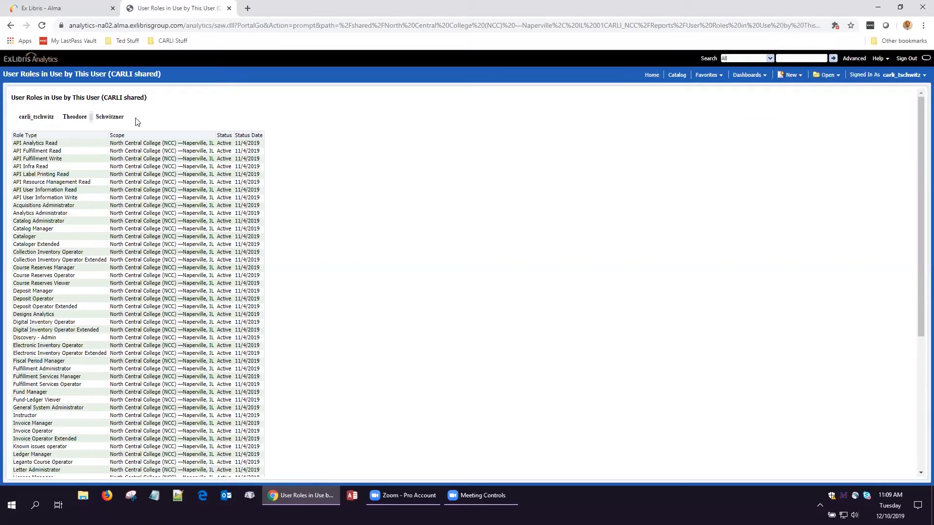
scroll(197, 194, "down", 4)
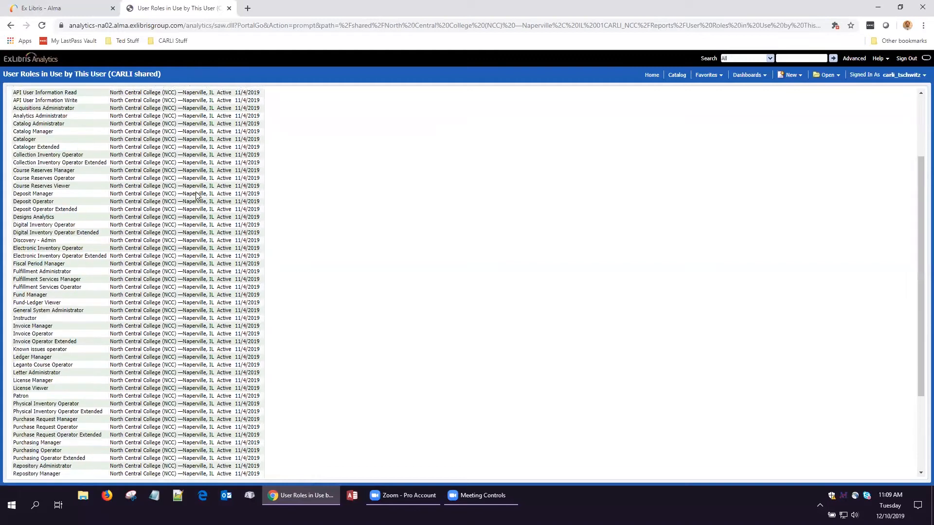
scroll(196, 196, "down", 1)
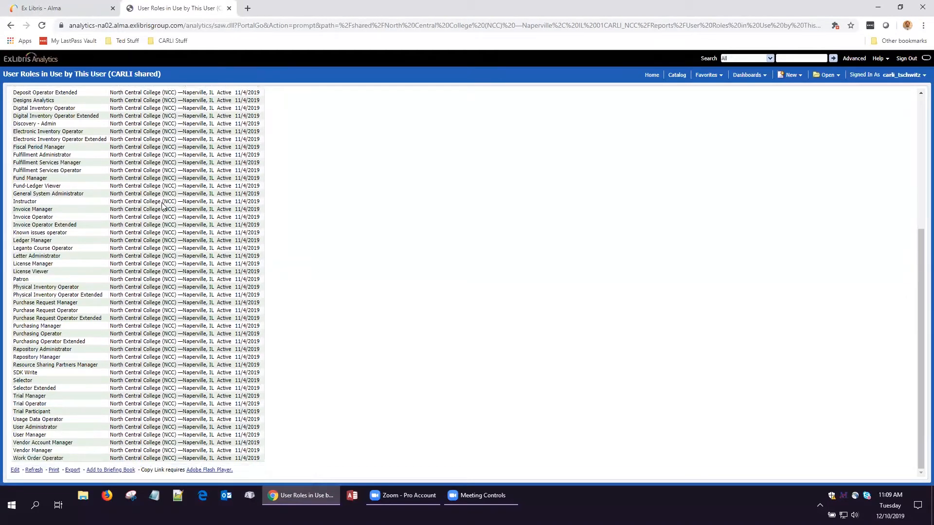
scroll(92, 189, "up", 5)
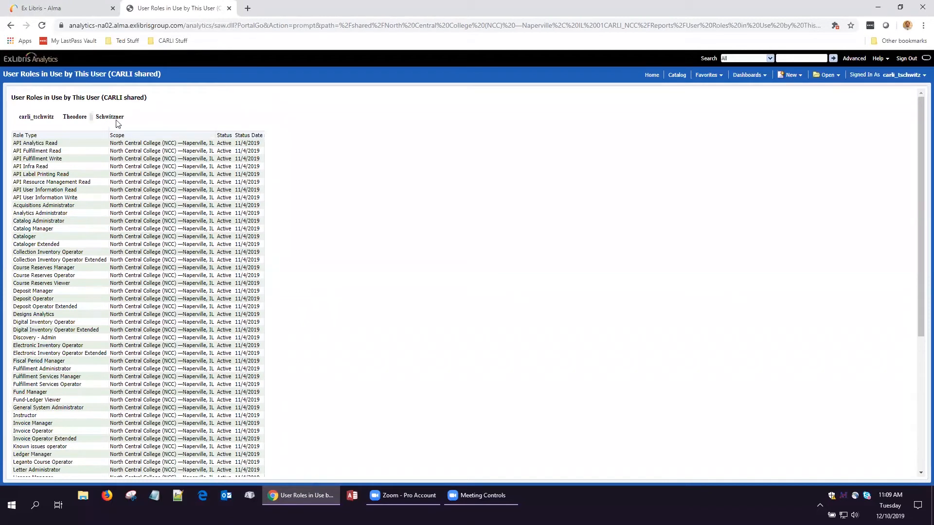
Return to the catalog and reopen the North Central College (NCC) Reports folder under Shared Folders.
left_click(15, 29)
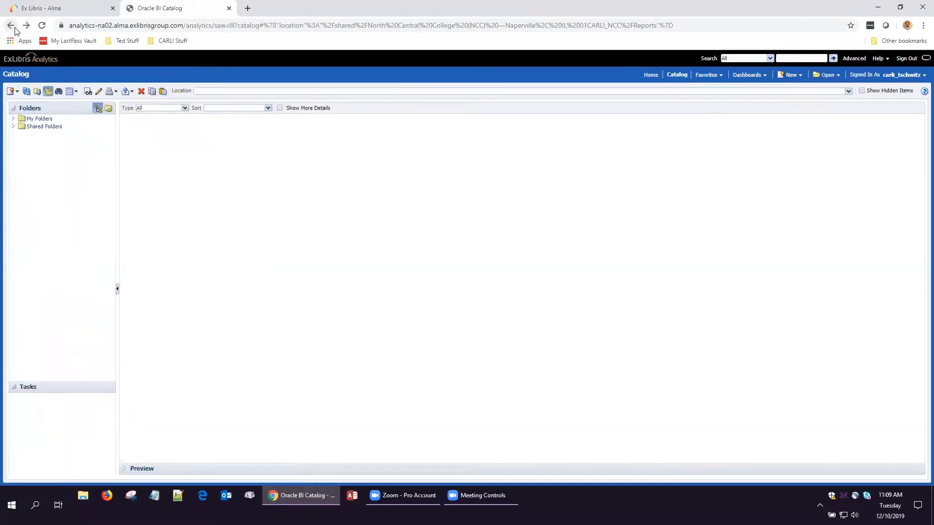
left_click(13, 127)
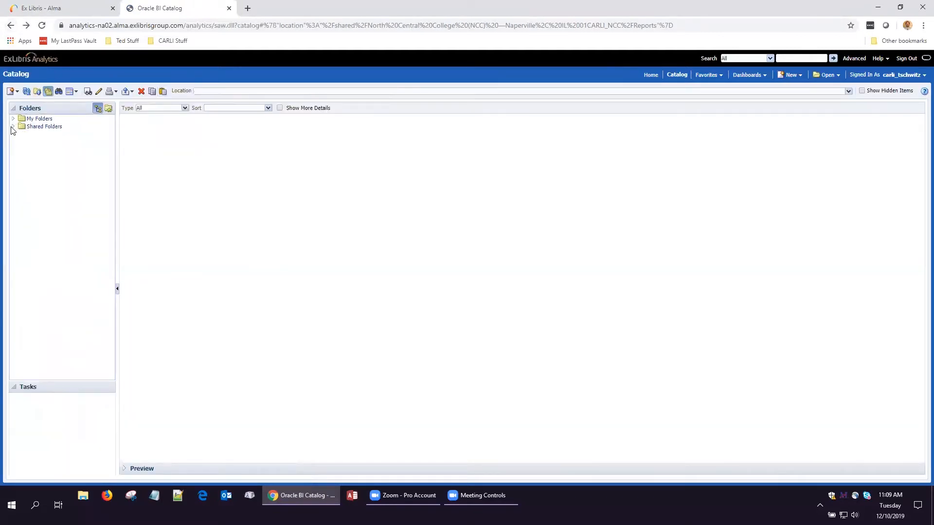
left_click(23, 165)
left_click(56, 189)
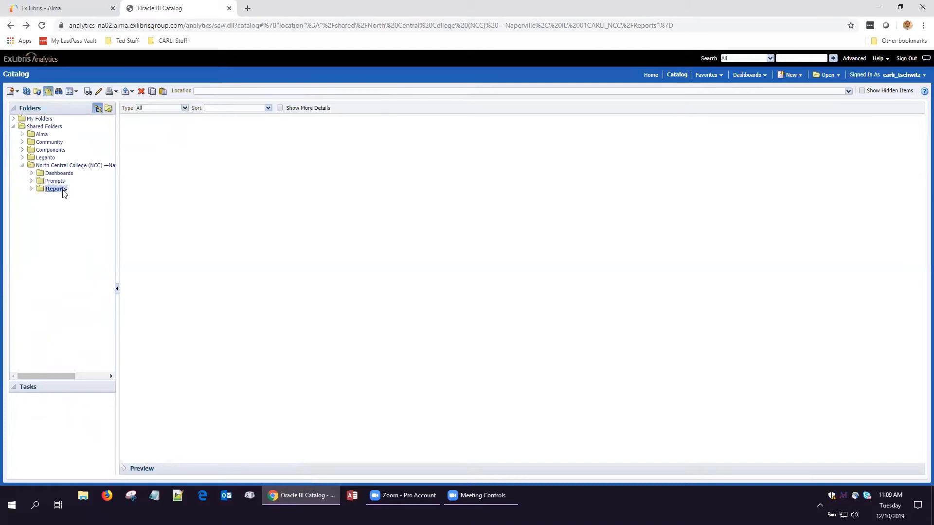
left_click(31, 189)
left_click(57, 166)
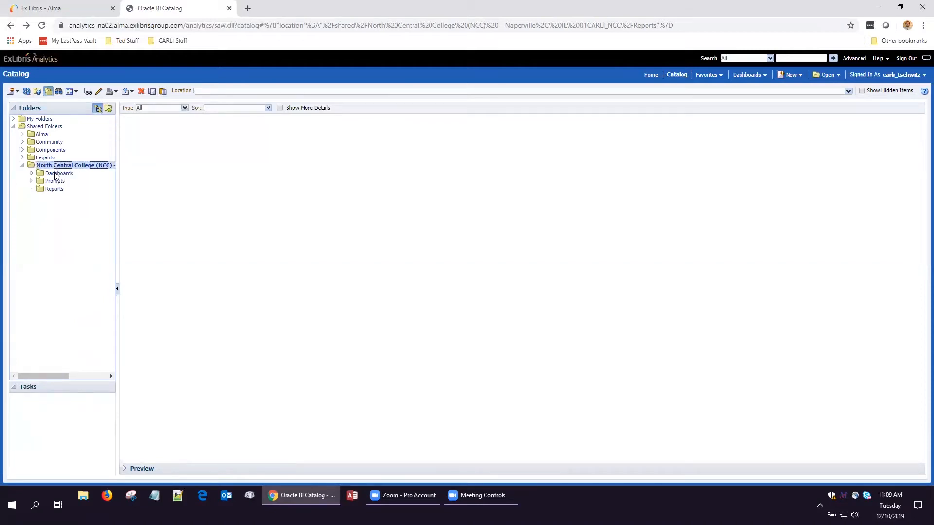
left_click(23, 150)
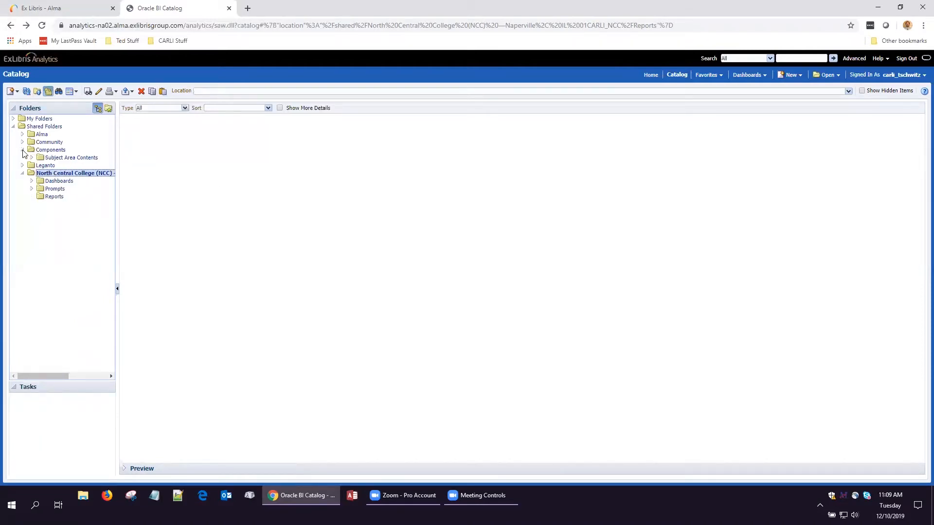
left_click(54, 181)
left_click(55, 189)
left_click(53, 197)
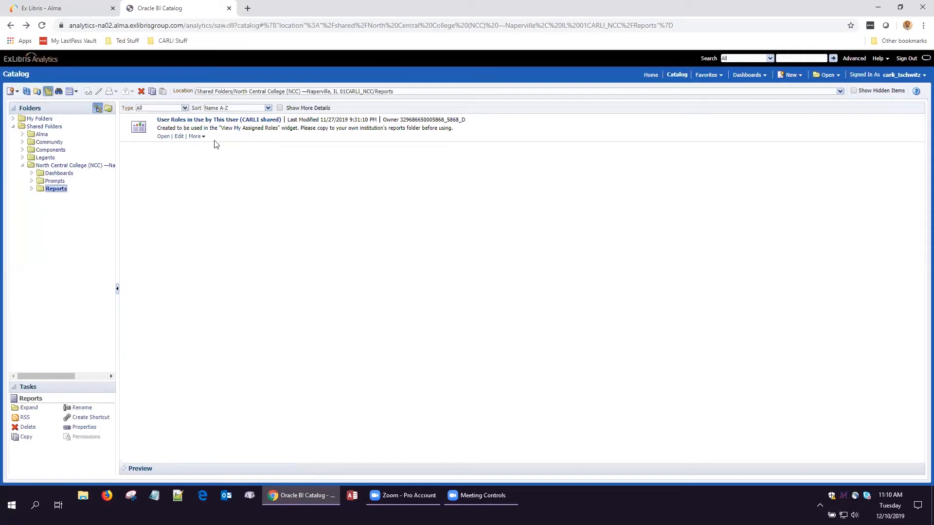
Check the additional actions offered for the copied report and switch back to the Alma home page.
left_click(200, 138)
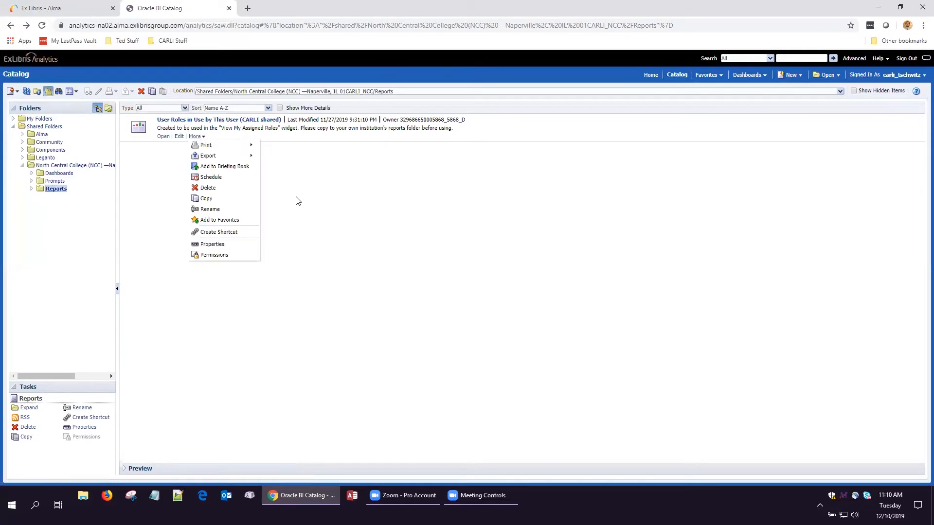
left_click(290, 216)
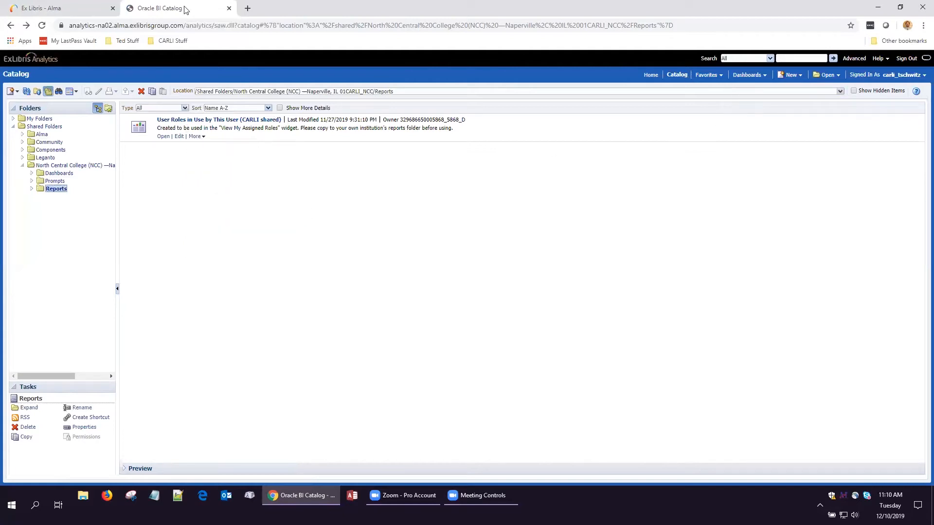
left_click(49, 9)
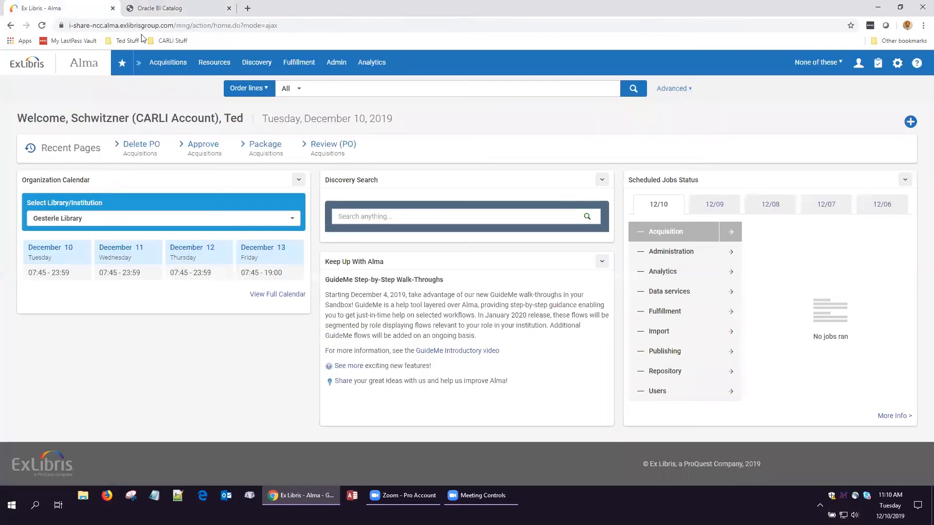
Close the Oracle BI Catalog and open the Analytics Objects List in Alma.
left_click(178, 10)
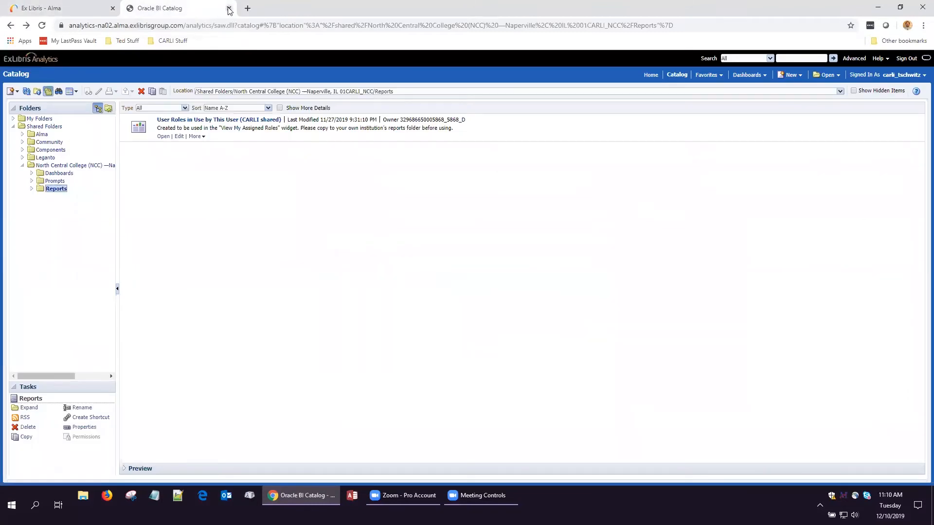
left_click(228, 8)
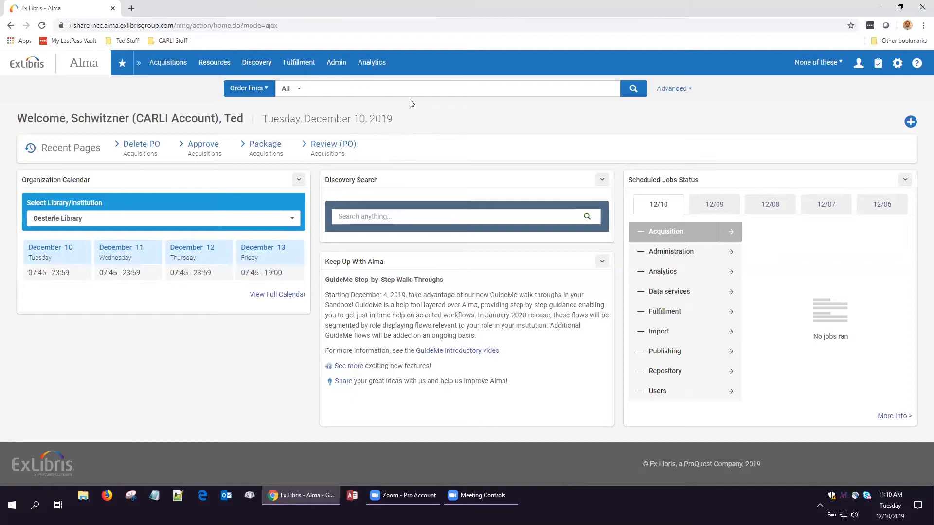
left_click(381, 71)
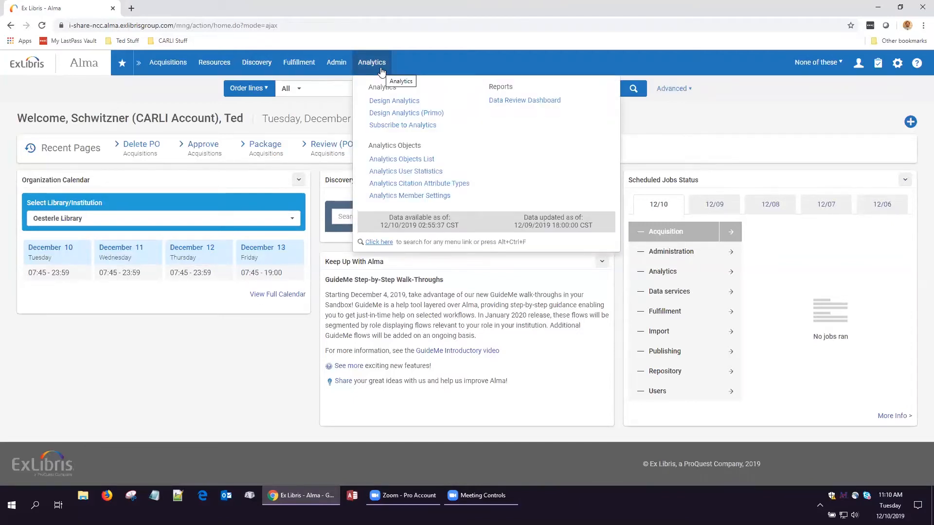
left_click(406, 164)
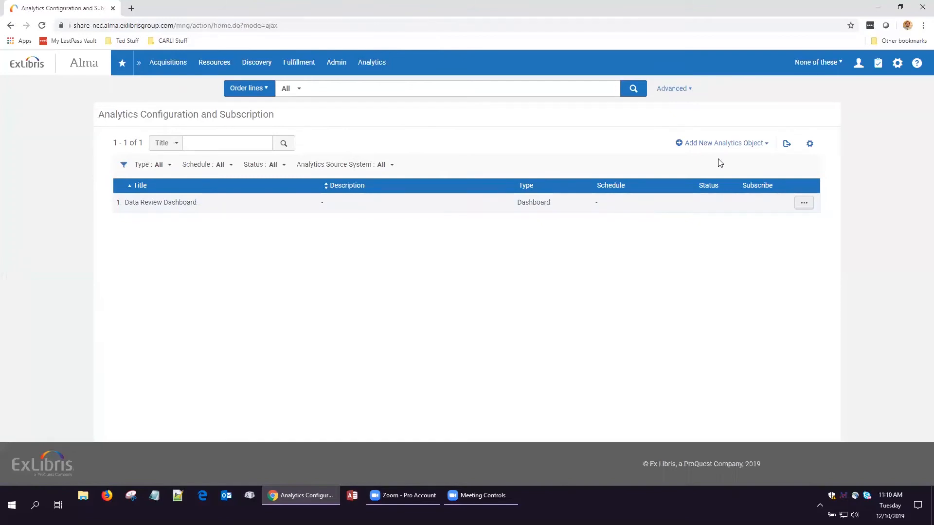
Start a new Alma analytics object and title it "My User Roles".
left_click(727, 144)
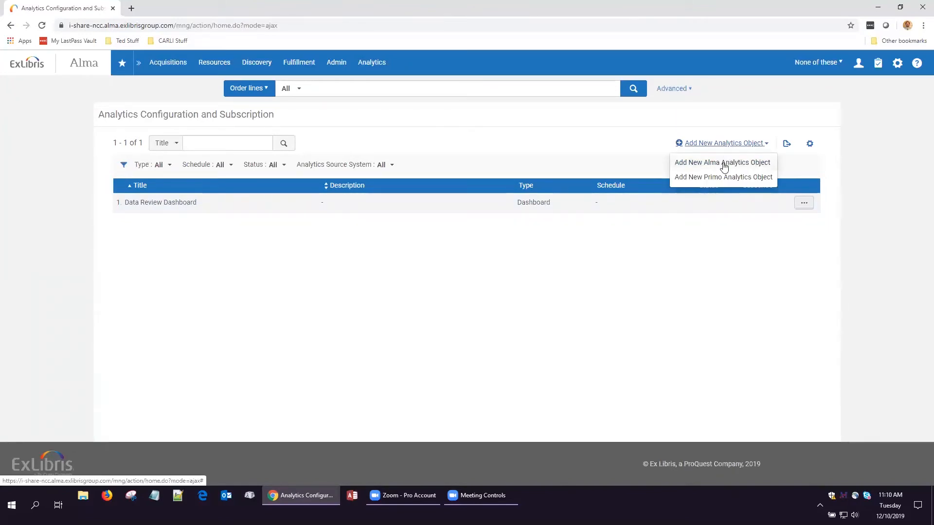
left_click(724, 167)
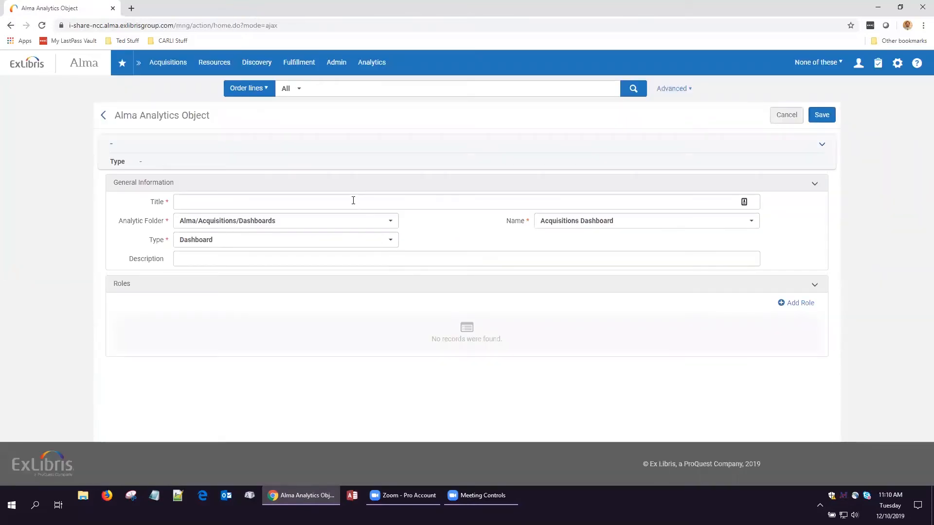
left_click(348, 202)
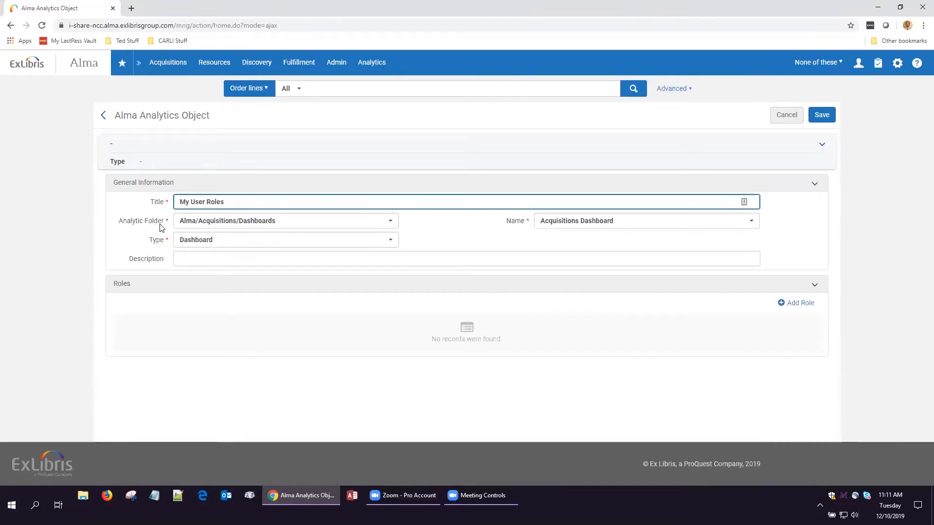
Set the analytic folder to "North Central College (NCC) —Naperville, IL 01CARLI_NCC/Reports" and the name to "User Roles in Use by This User (CARLI shared)".
left_click(395, 222)
left_click_drag(395, 252, 410, 442)
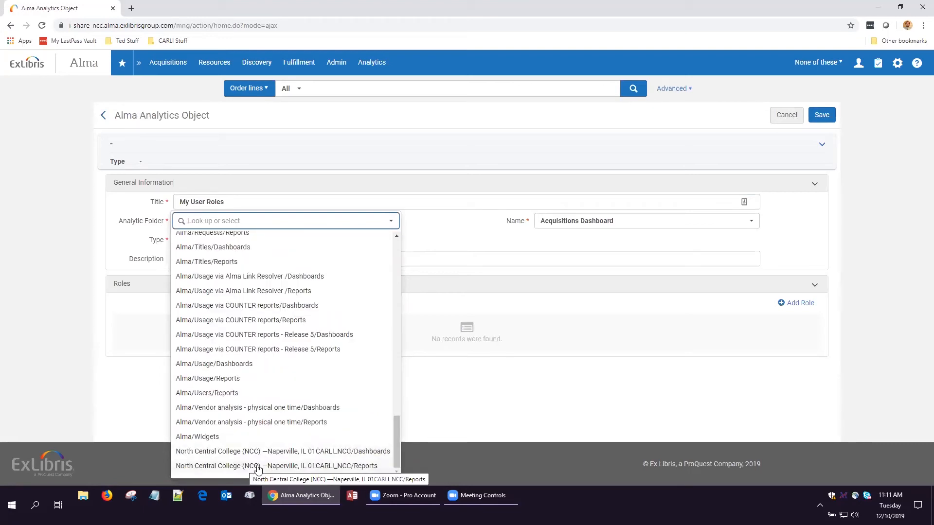
left_click(339, 468)
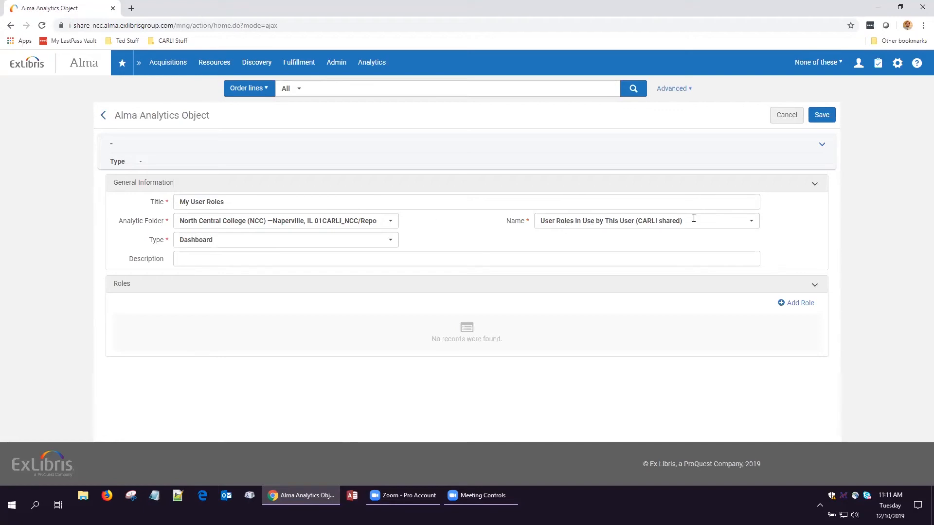
left_click(753, 222)
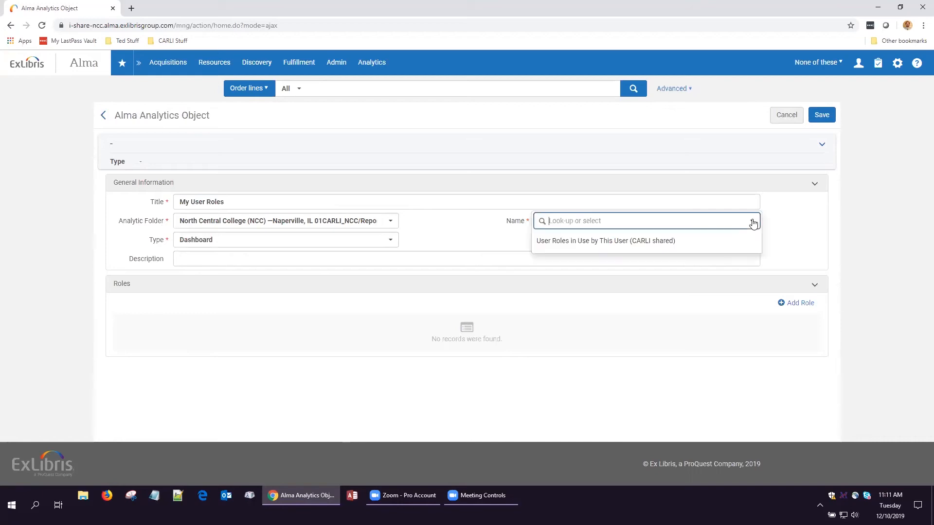
left_click(687, 246)
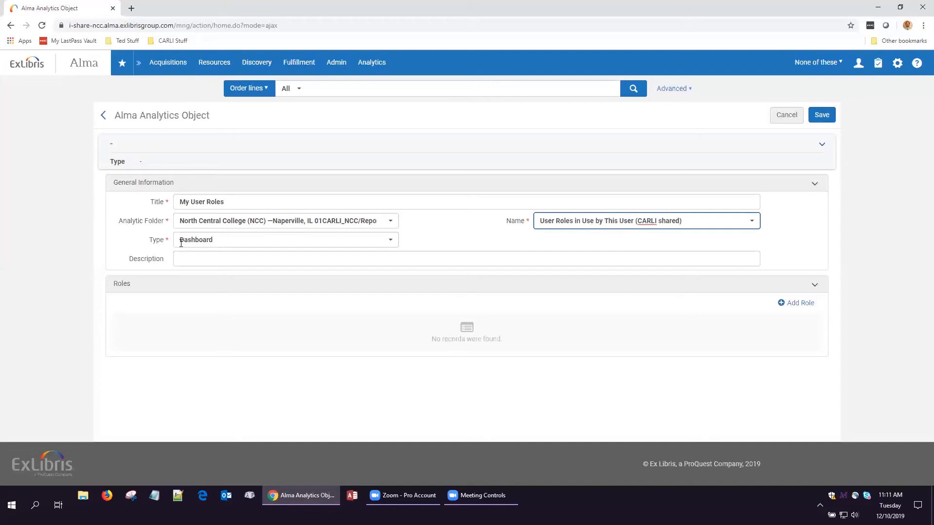
Set the object's type to Widget and its description to "Widget that shows the roles selected for the currently logged in user.".
left_click(388, 239)
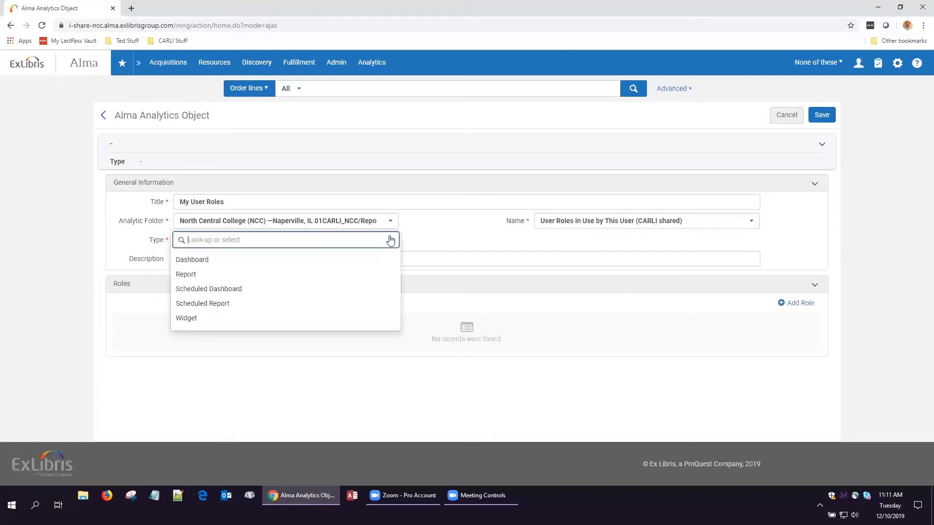
left_click(270, 321)
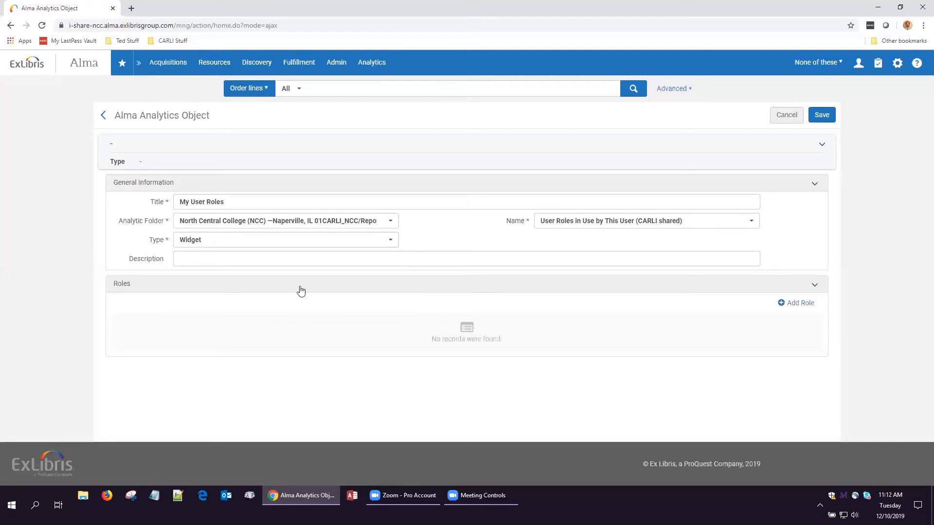
left_click(279, 259)
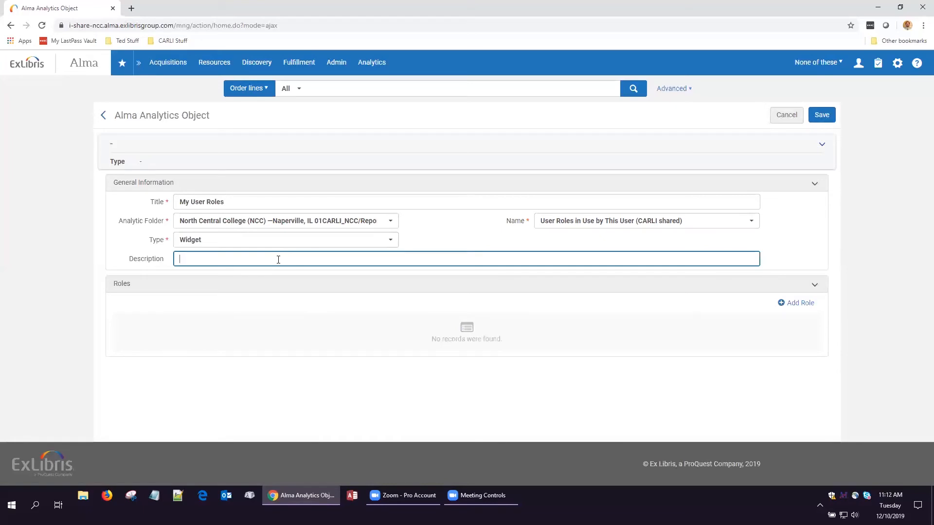
type("Widget that shows the roles selected")
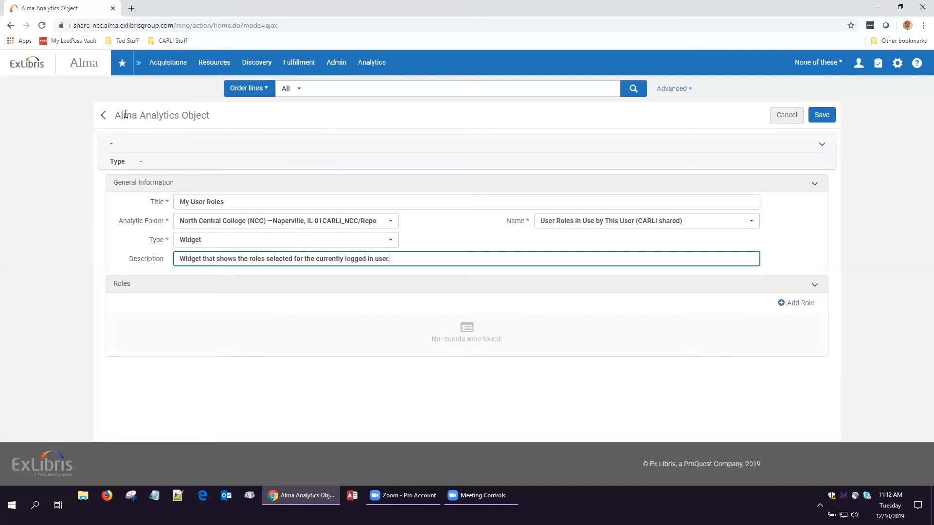
Begin adding roles to the analytics object and select every User Management, Acquisitions and Fulfillment role.
left_click(799, 303)
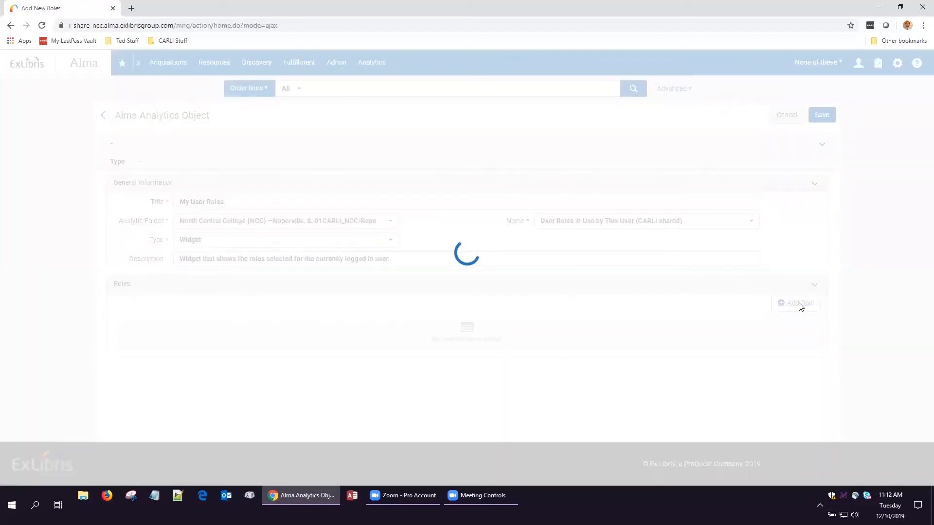
scroll(614, 331, "down", 8)
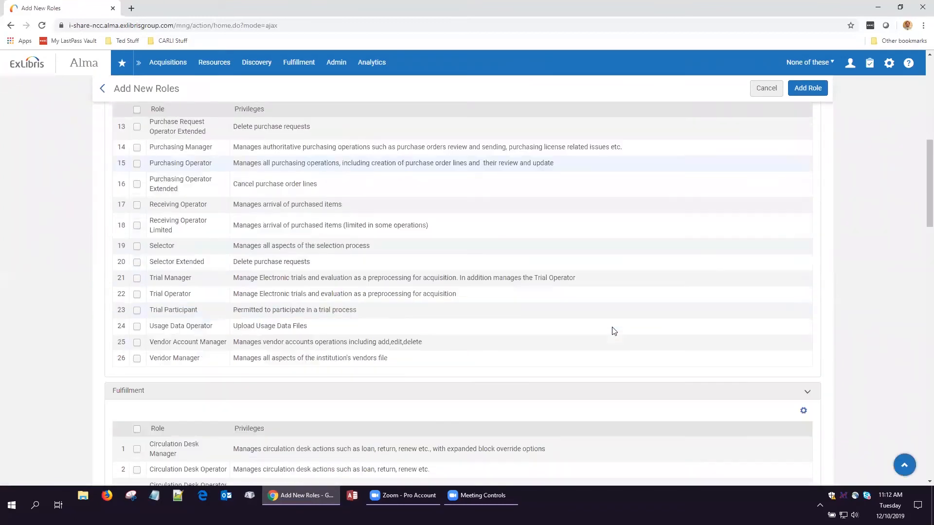
scroll(611, 330, "down", 4)
scroll(612, 330, "up", 15)
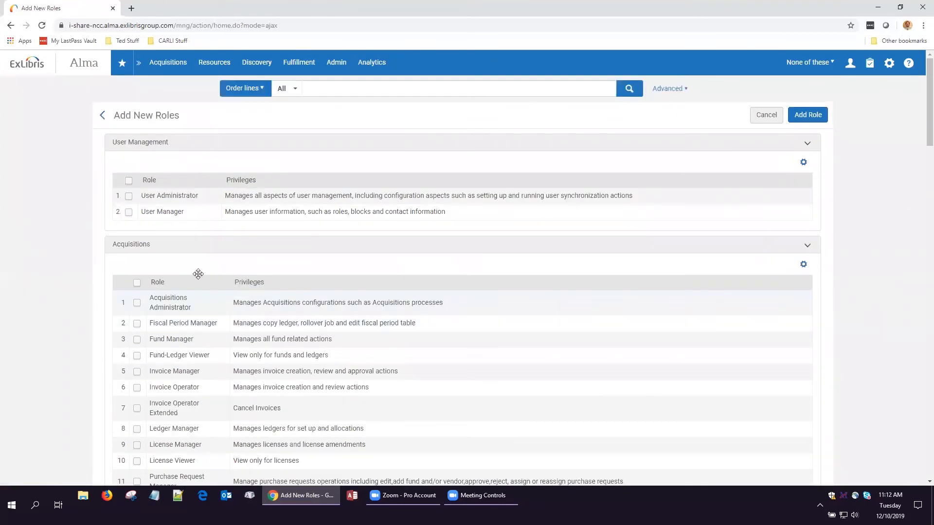
left_click(128, 181)
left_click(136, 284)
scroll(115, 286, "down", 7)
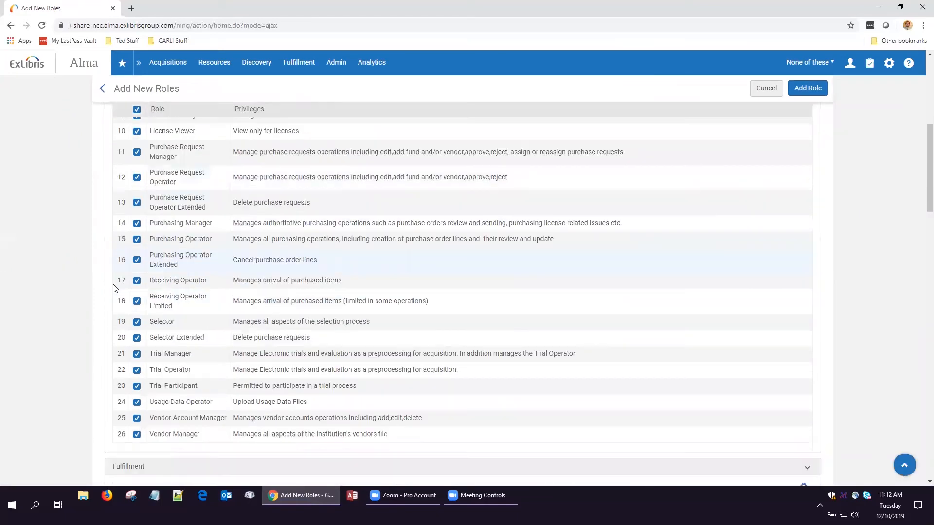
scroll(115, 288, "down", 5)
left_click(136, 250)
Select every Inventory, Catalog and Miscellaneous role as well and add all the selected roles to the analytics object.
scroll(129, 254, "down", 5)
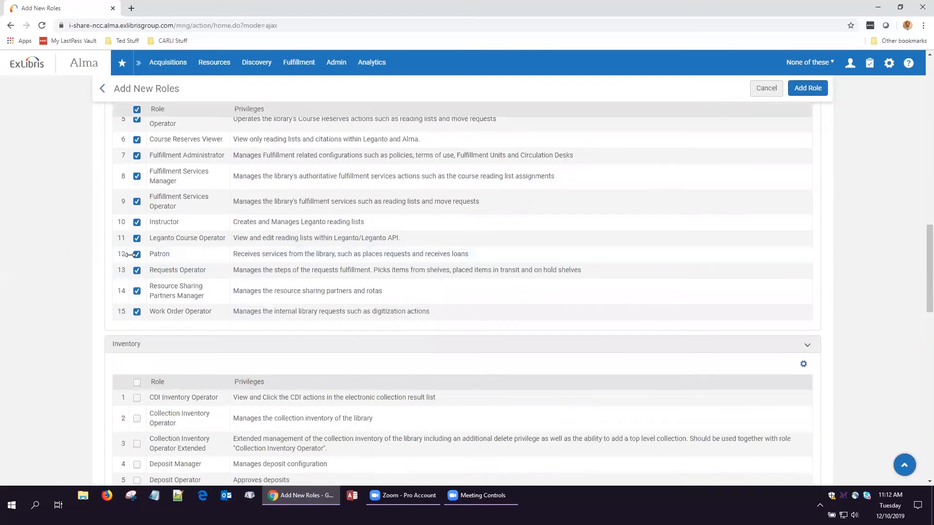
scroll(129, 252, "down", 3)
left_click(137, 238)
scroll(108, 260, "down", 4)
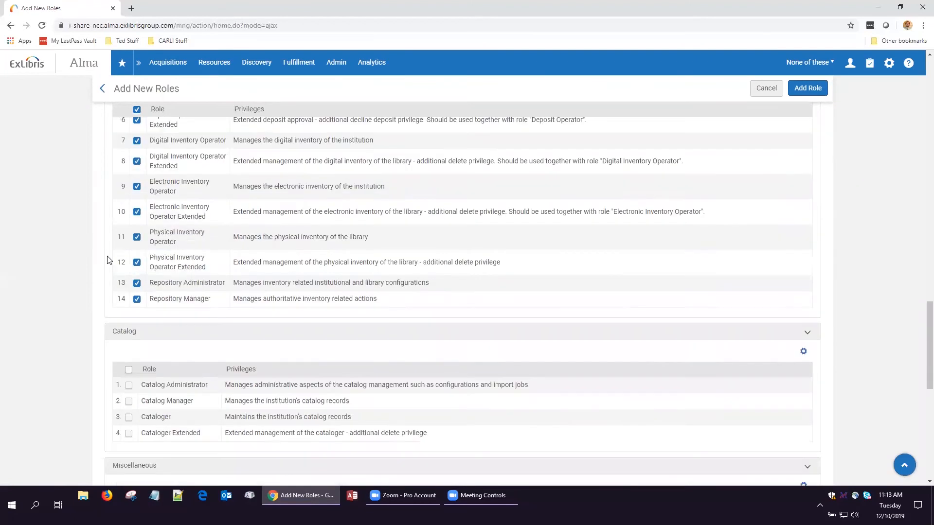
scroll(112, 292, "down", 1)
left_click(129, 312)
scroll(111, 308, "down", 3)
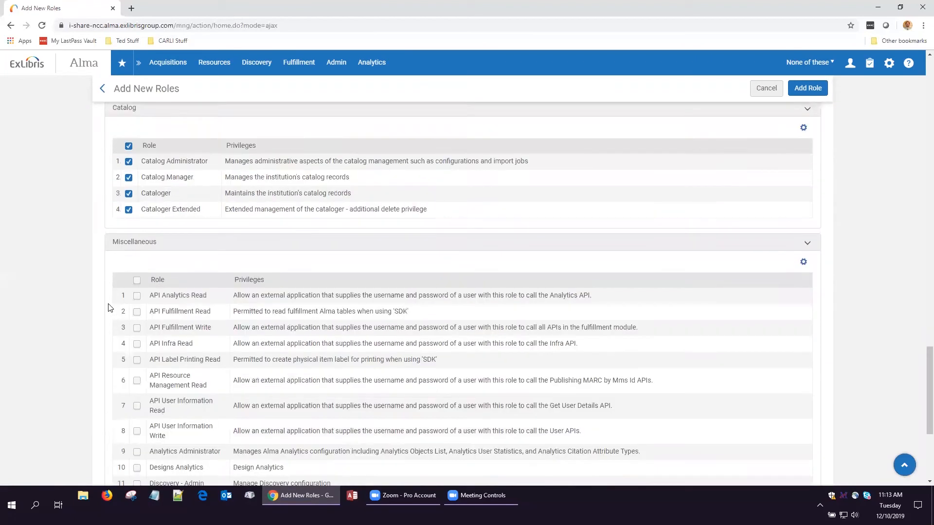
scroll(122, 282, "down", 1)
left_click(136, 249)
scroll(105, 270, "down", 4)
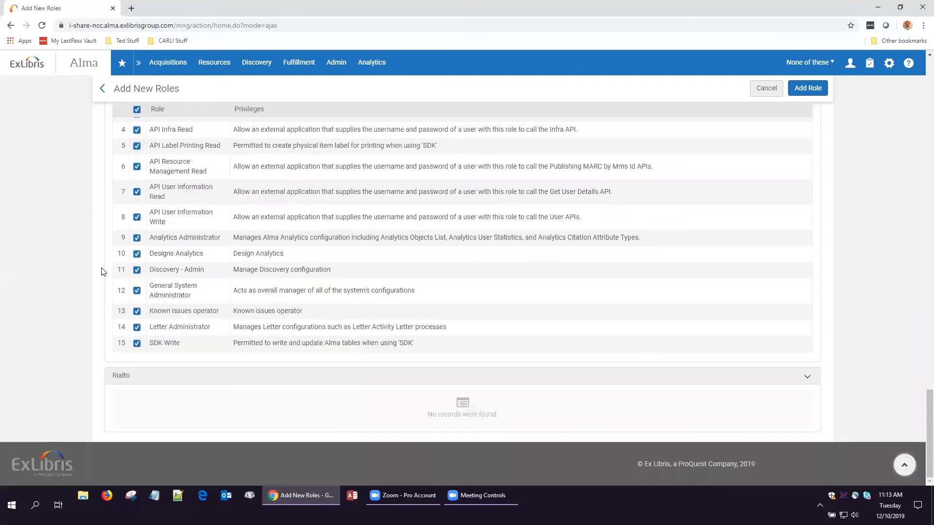
scroll(618, 288, "up", 20)
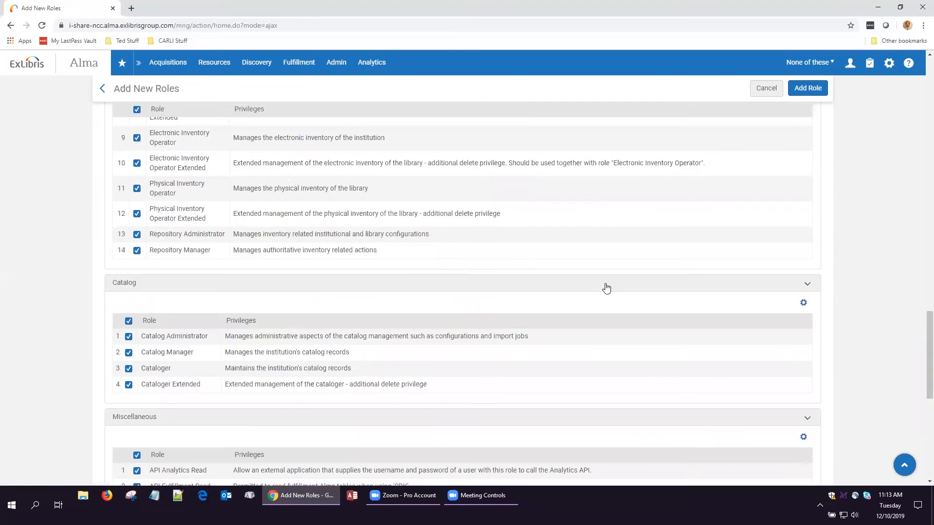
scroll(605, 286, "up", 8)
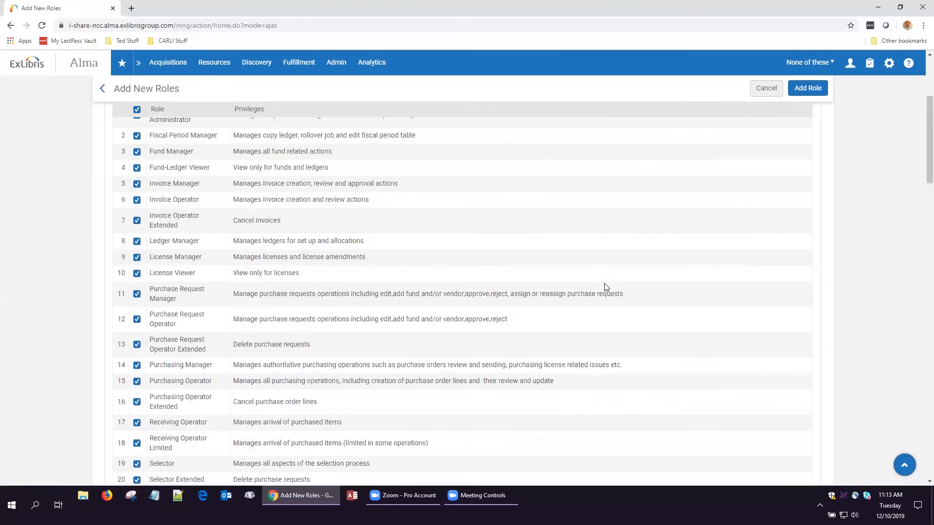
left_click(816, 120)
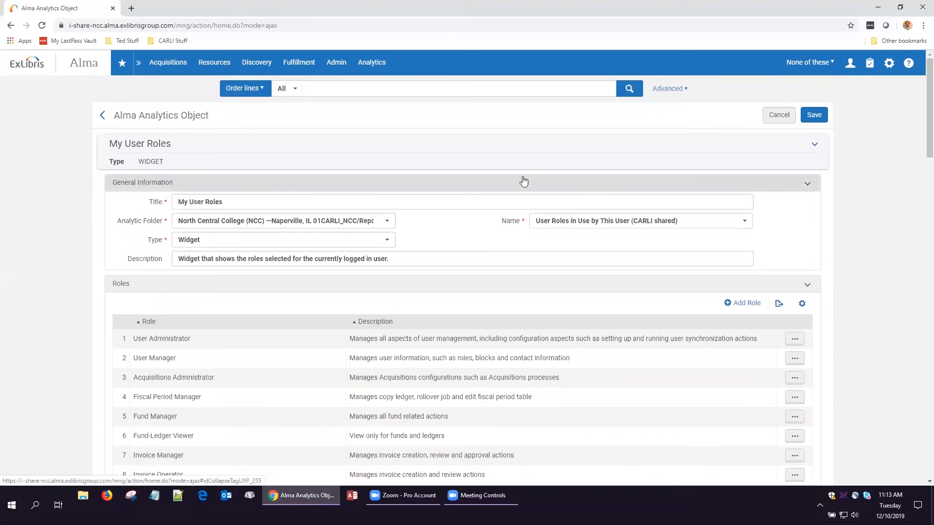
Check the roles listed for the My User Roles widget object and save it.
scroll(321, 318, "down", 3)
scroll(313, 317, "up", 3)
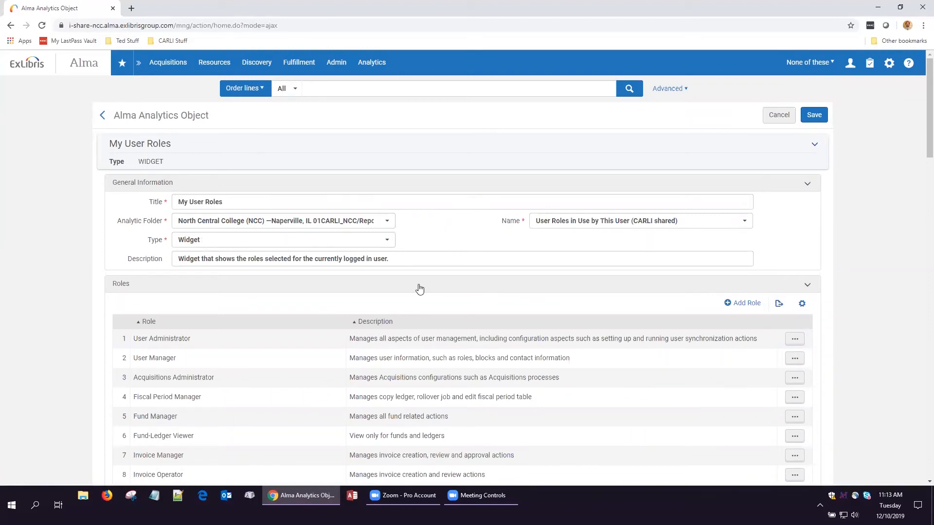
scroll(217, 282, "down", 2)
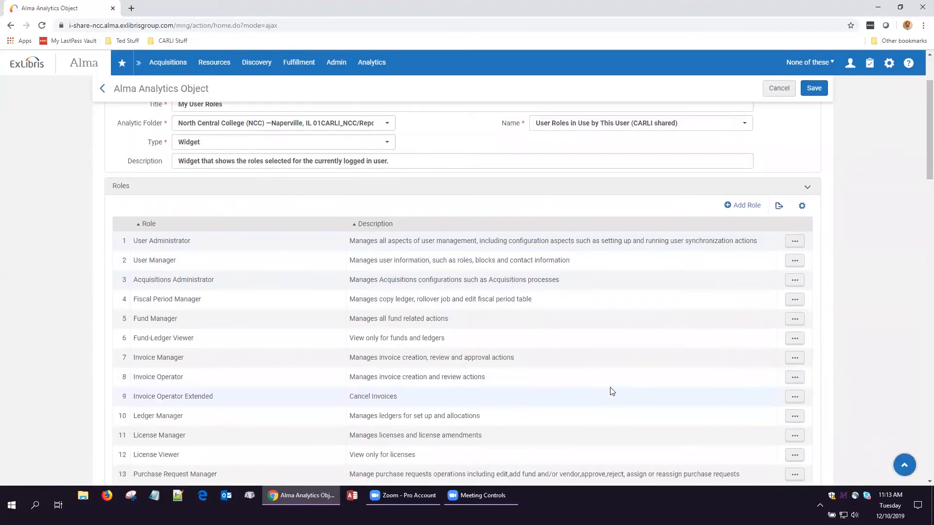
scroll(592, 325, "up", 2)
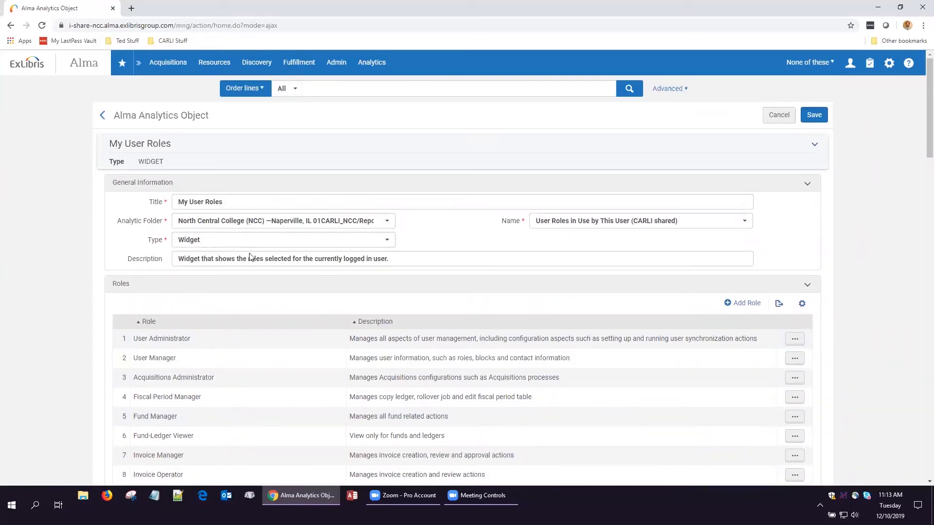
left_click(816, 115)
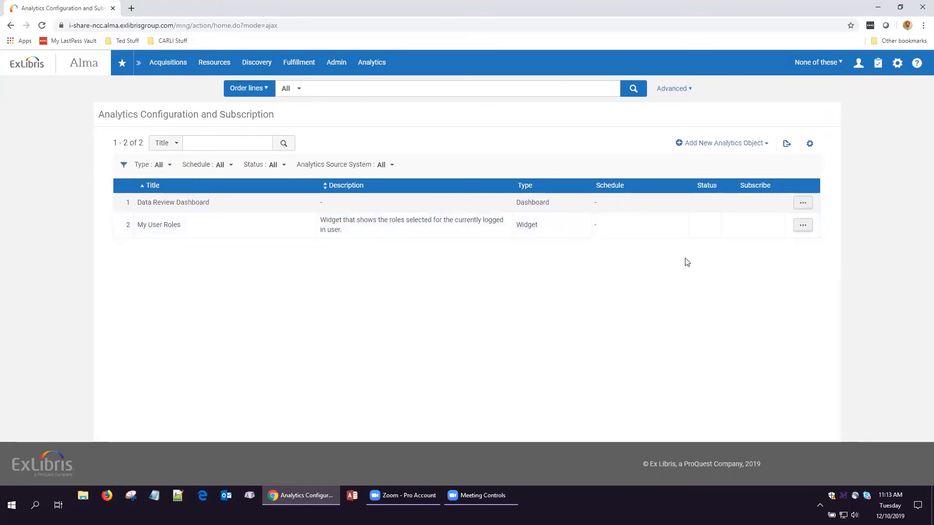
Preview the My User Roles widget, look through its list of role types, and close the preview.
left_click(804, 227)
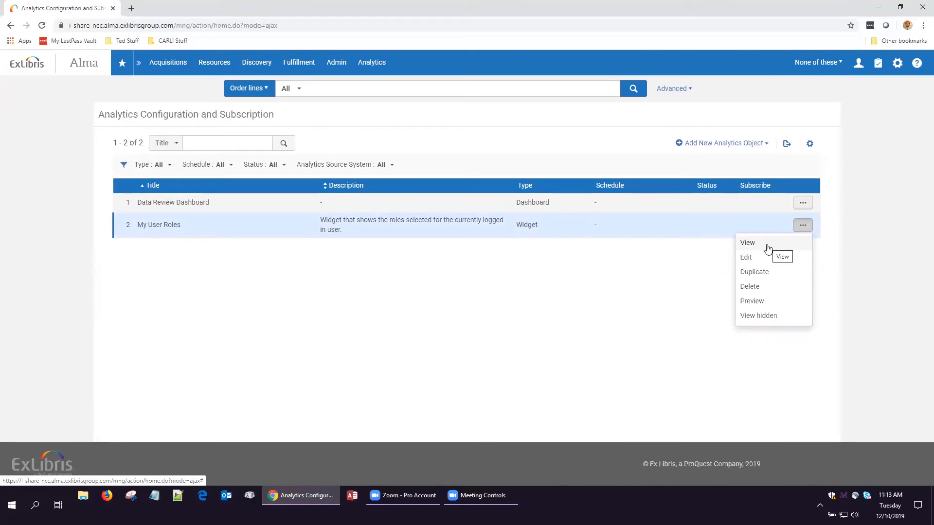
left_click(773, 301)
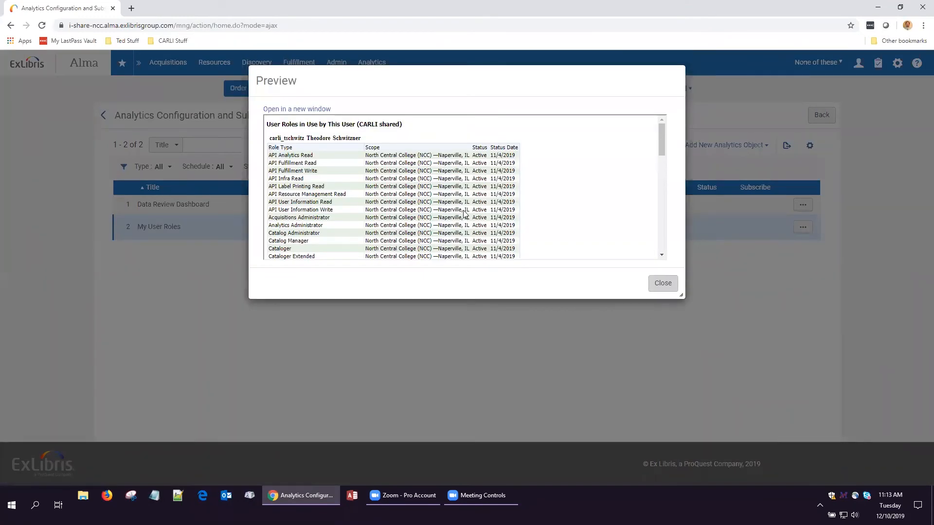
scroll(464, 214, "down", 10)
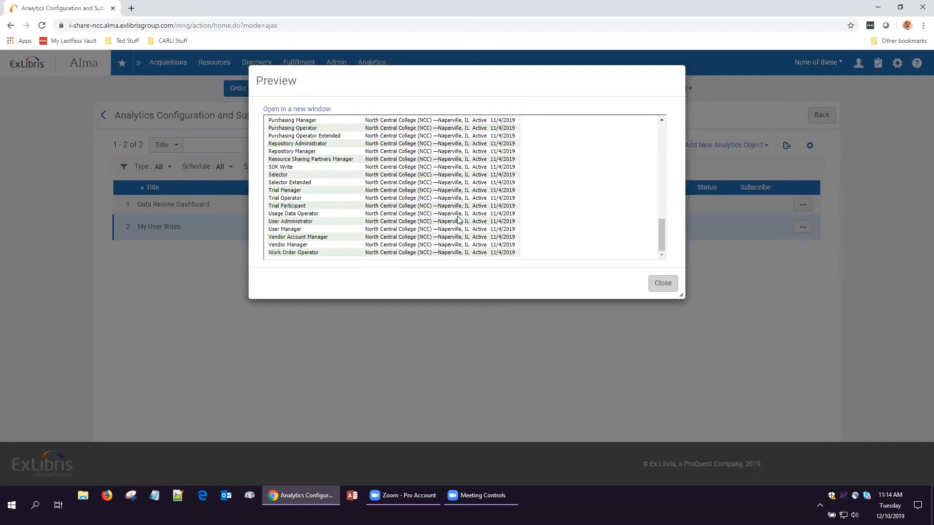
scroll(461, 224, "up", 10)
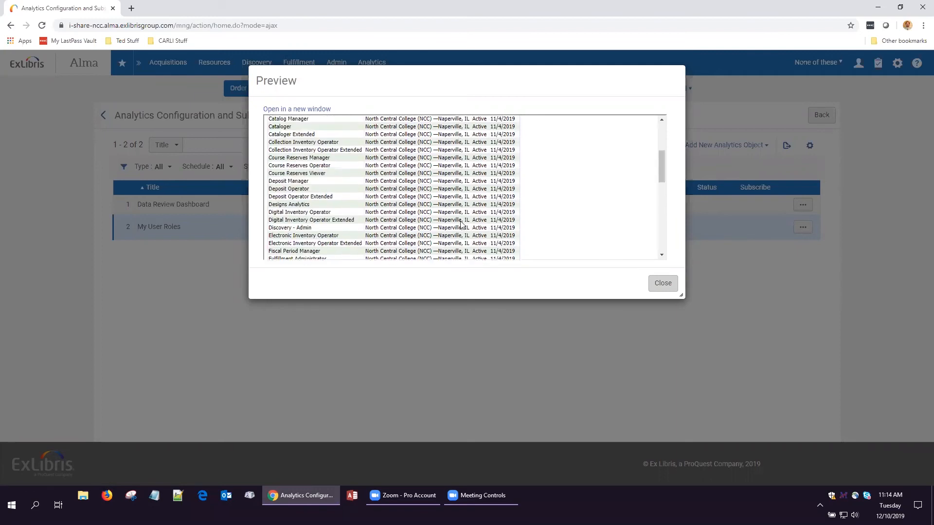
left_click(662, 283)
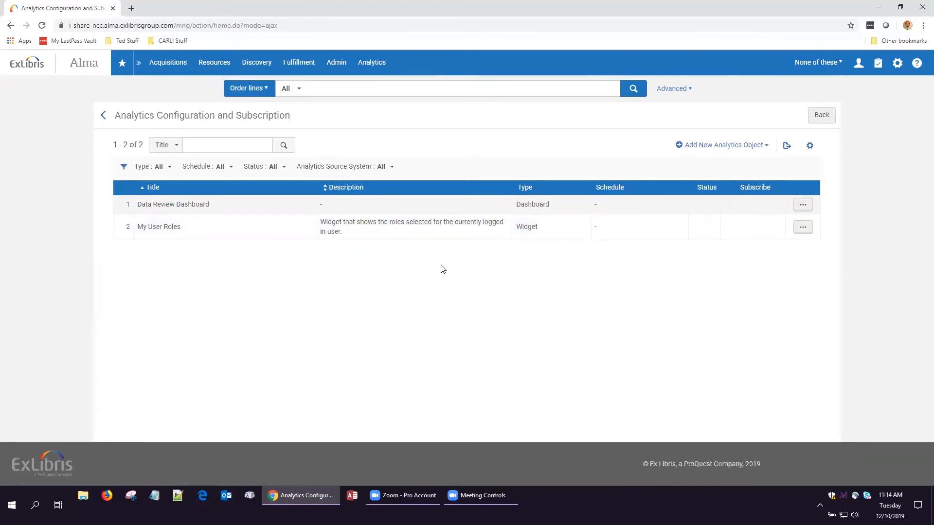
Return to the Alma home page, activate the My User Roles widget, and look through the roles it lists.
left_click(27, 68)
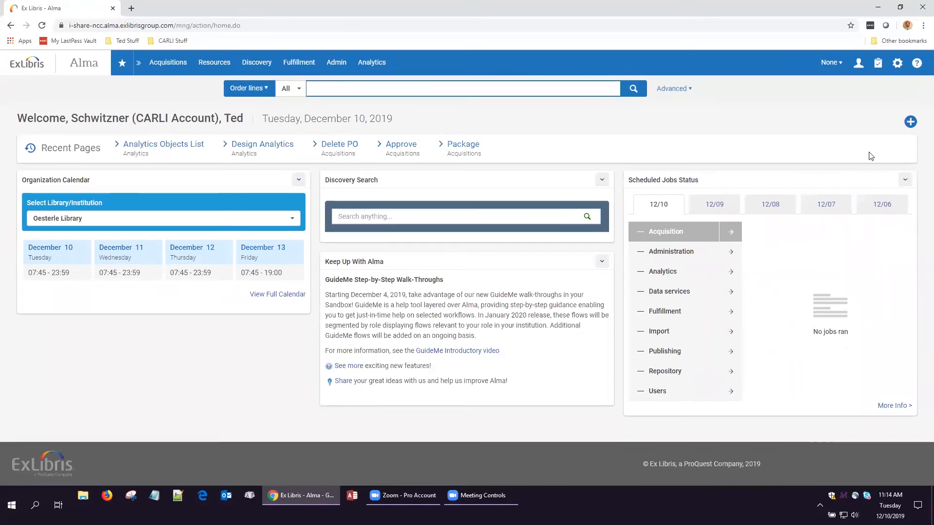
left_click(911, 123)
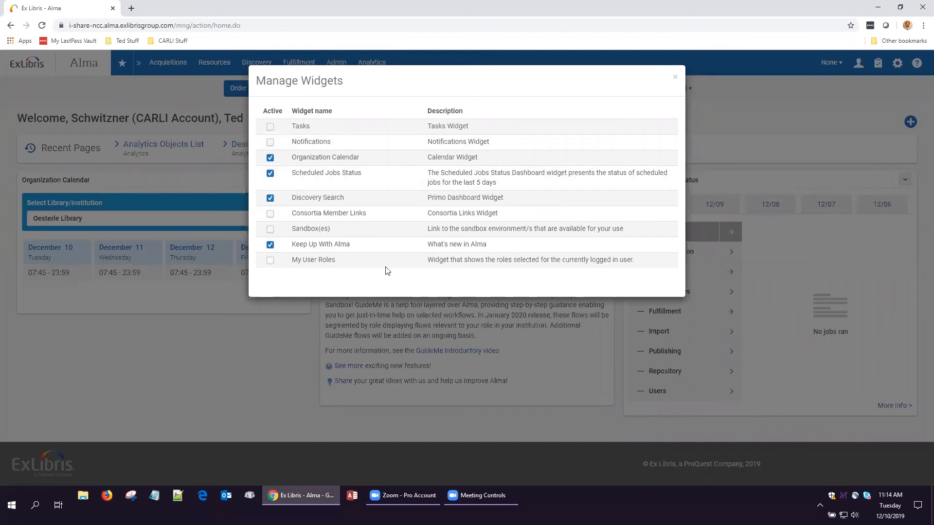
left_click(270, 262)
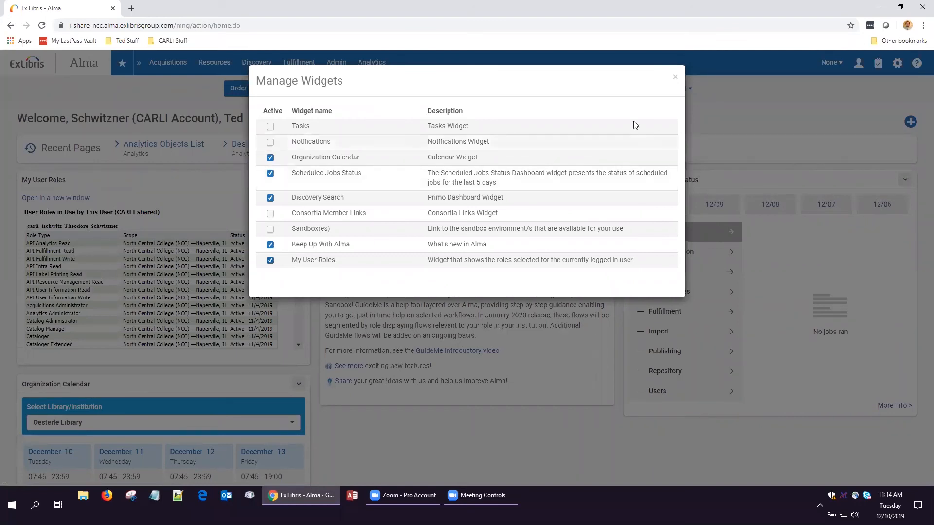
left_click(674, 77)
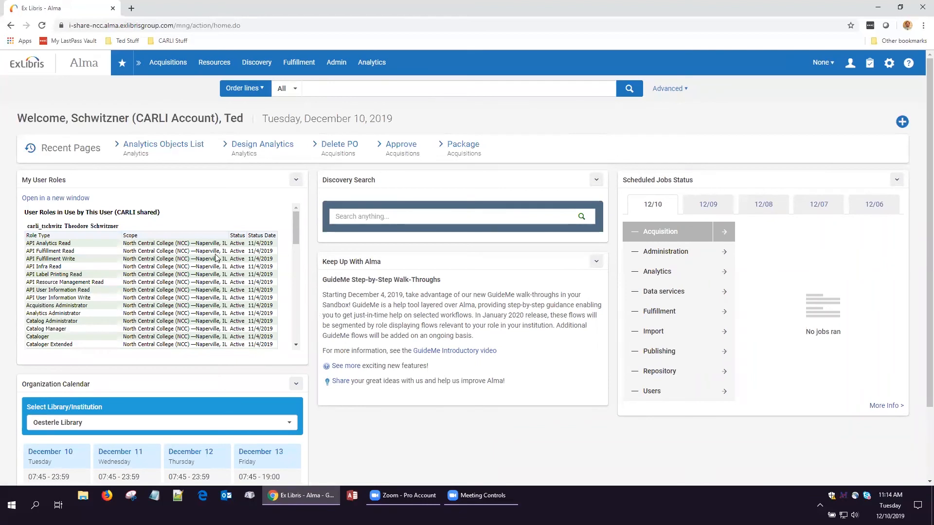
mouse_move(293, 225)
left_mouse_down()
mouse_move(289, 332)
mouse_move(287, 213)
left_mouse_up()
Open the list of analytics objects and sign out of the current Alma account.
left_click(382, 68)
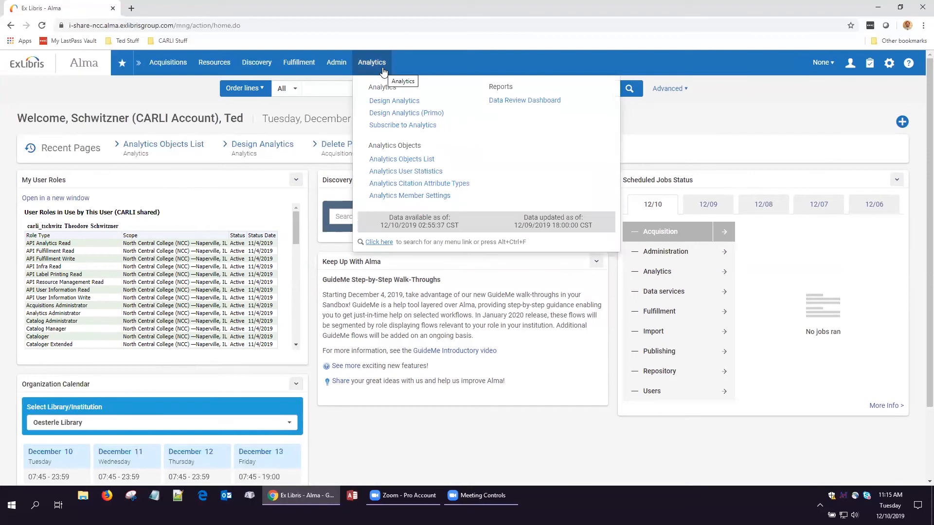
left_click(397, 161)
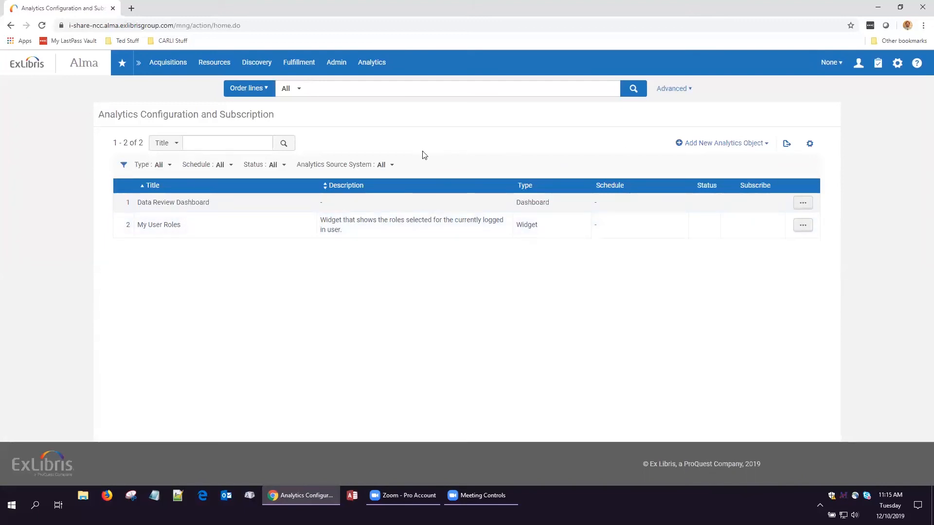
left_click(859, 66)
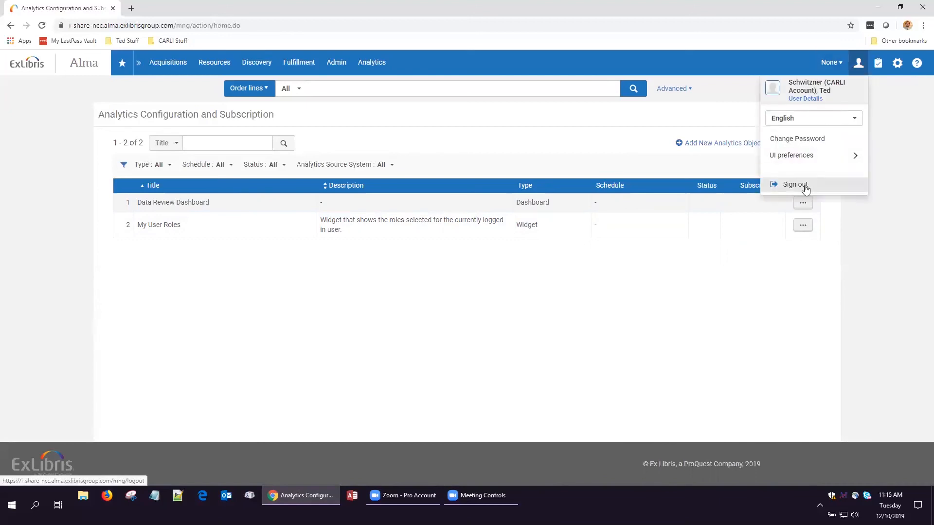
left_click(795, 185)
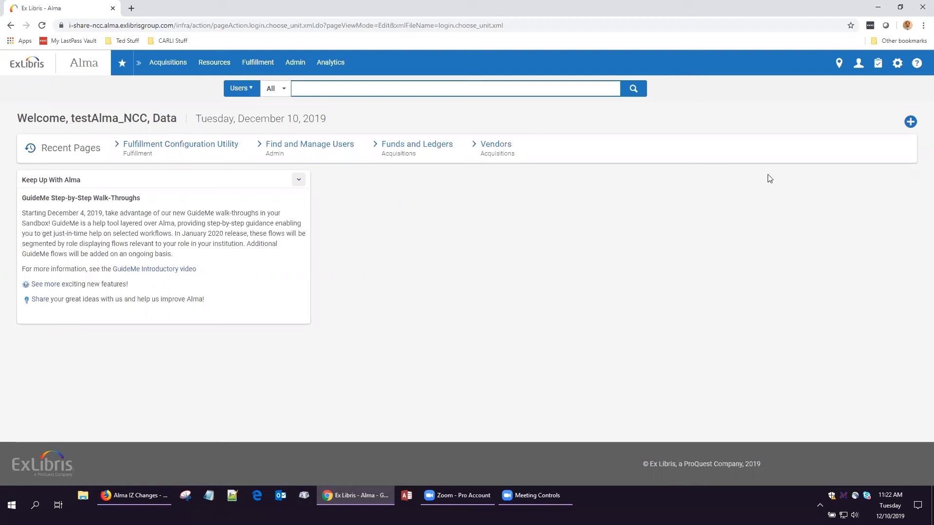
Activate the My User Roles widget on the test account's home page and close the widget settings.
left_click(910, 122)
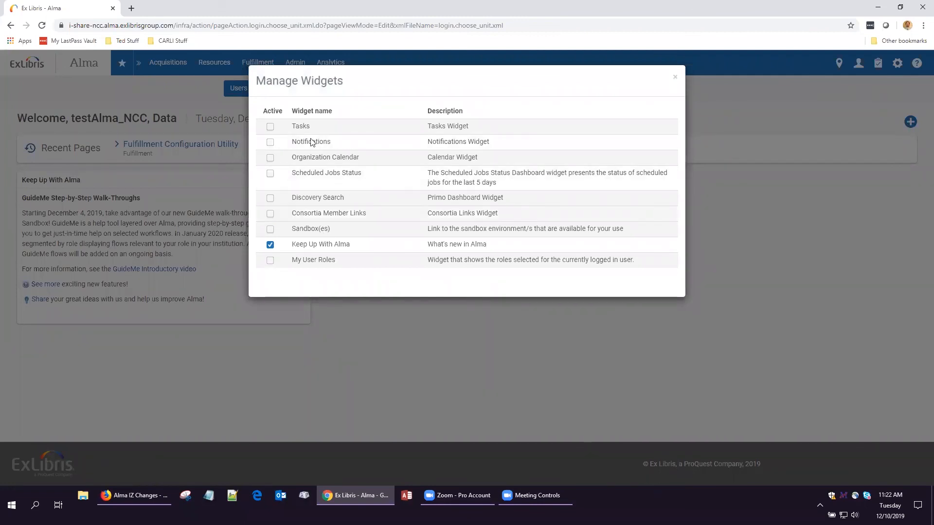
left_click(271, 261)
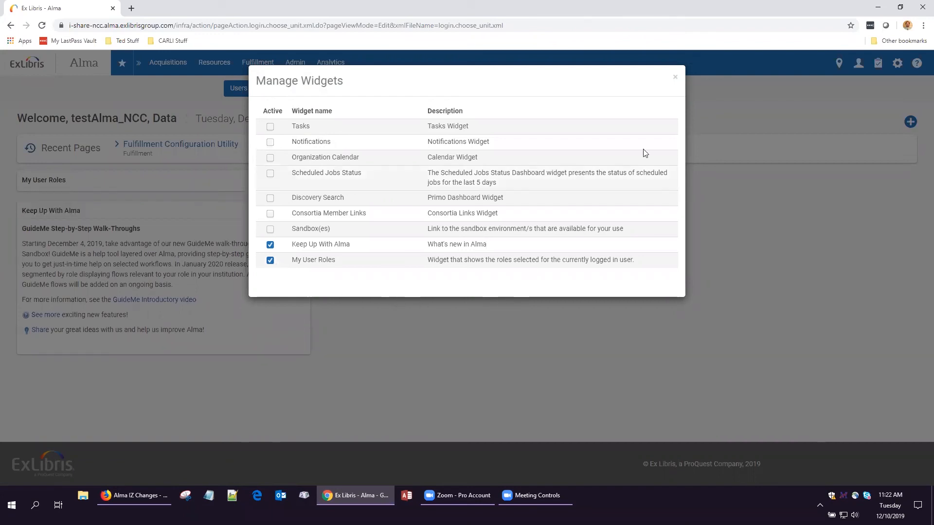
left_click(675, 80)
Reload the home page and confirm None of these as the current desk/department.
mouse_move(339, 68)
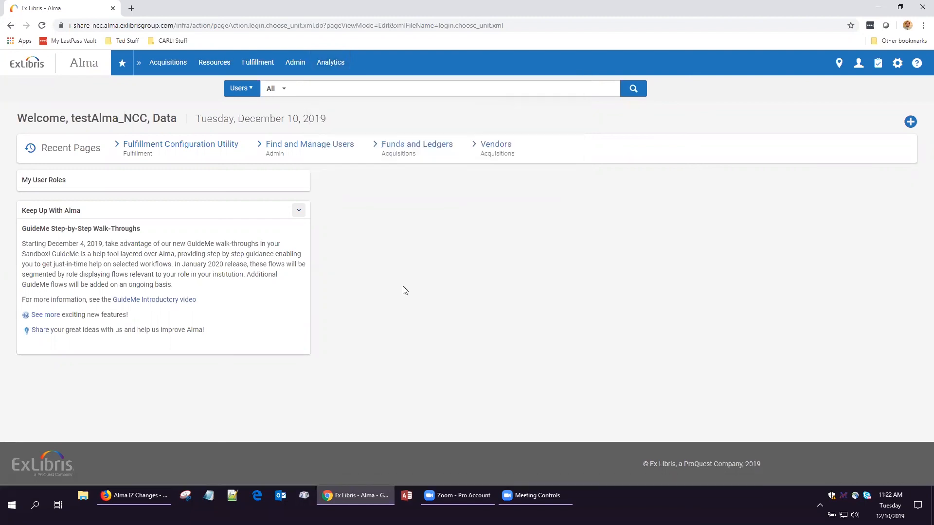
key("F5")
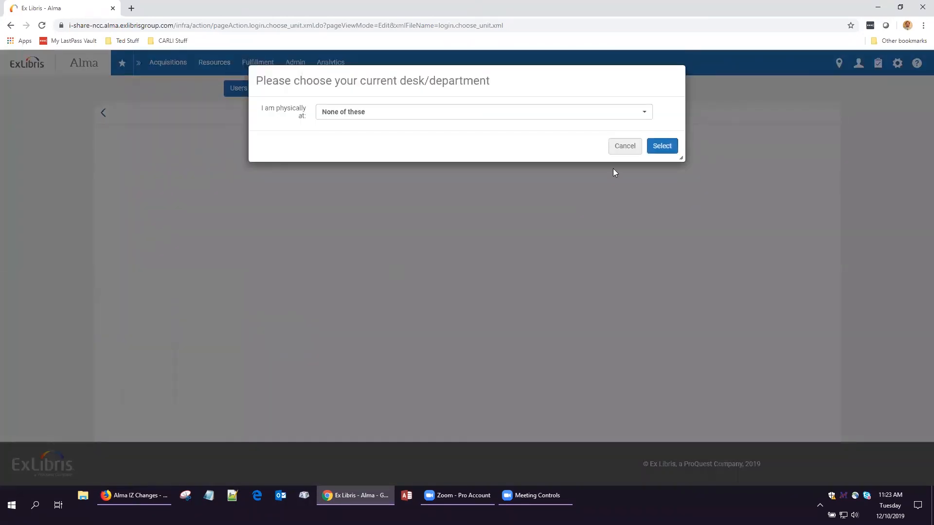
left_click(660, 146)
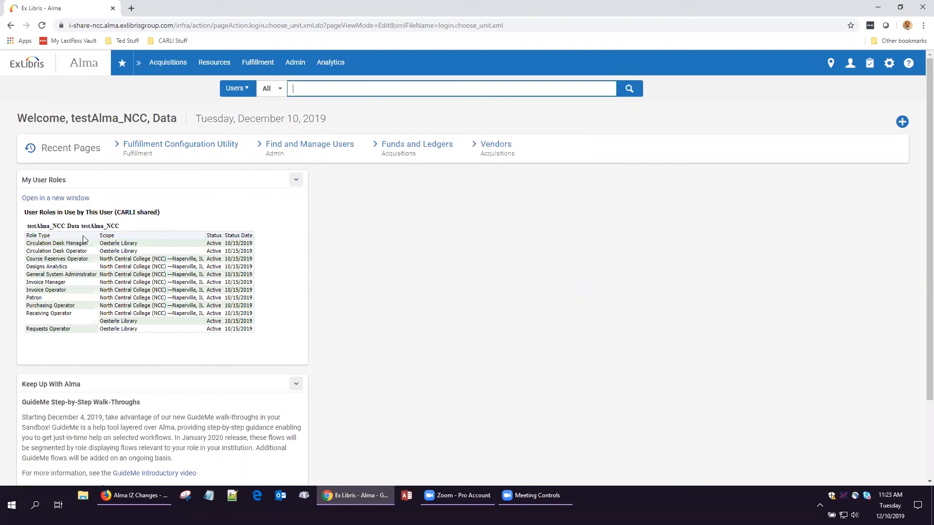
Move the Keep Up With Alma widget beside My User Roles and open the list of available widgets.
left_click_drag(110, 386, 454, 207)
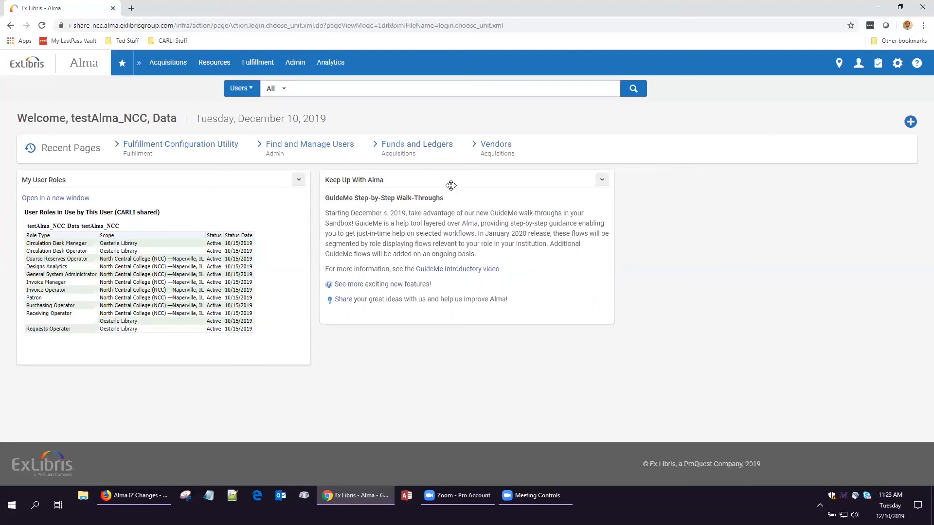
left_click(346, 66)
left_click(911, 121)
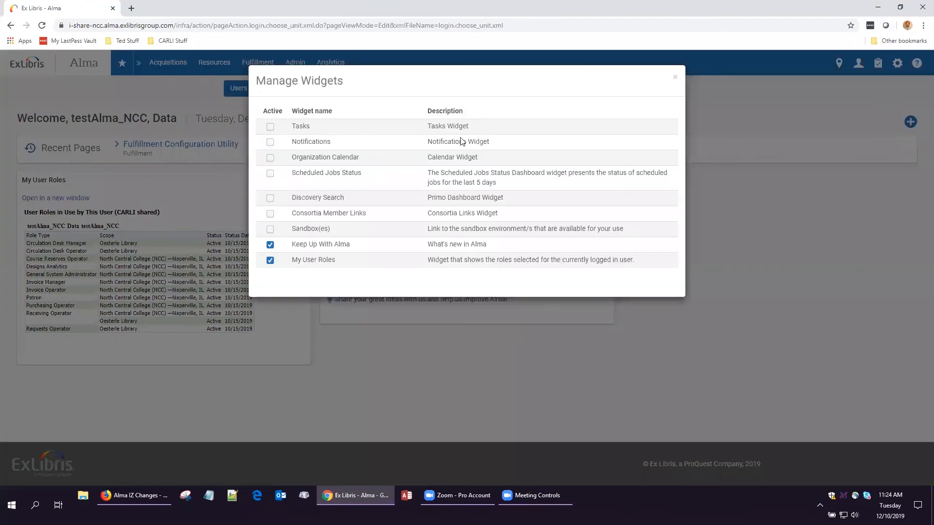